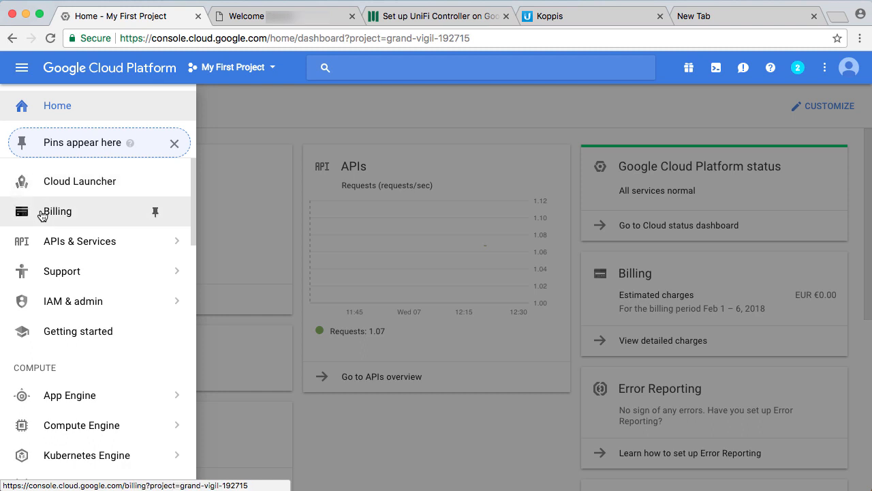
Create a billing budget named Limit for My Billing Account with a specified amount of €20, keeping the default alert percentages.
click(42, 214)
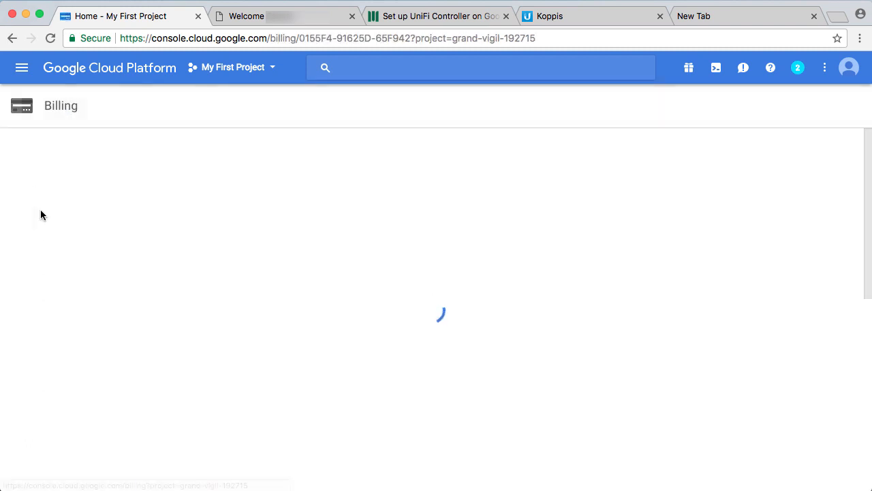
click(54, 173)
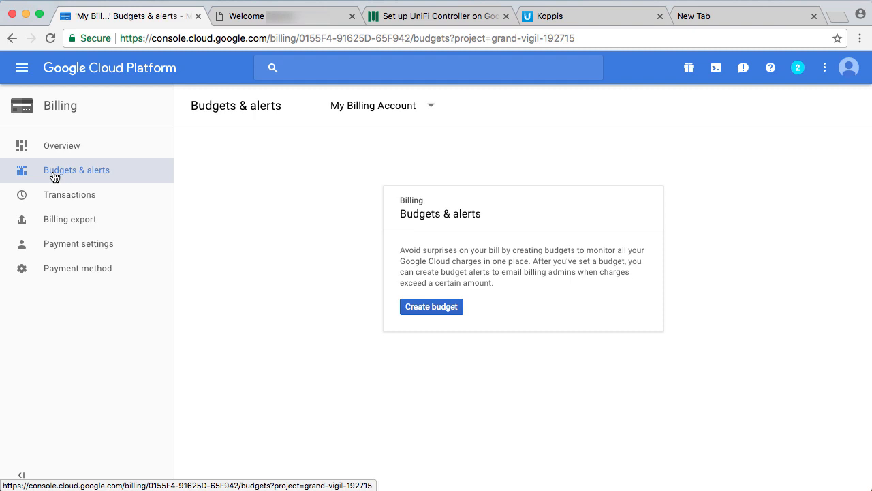
click(431, 306)
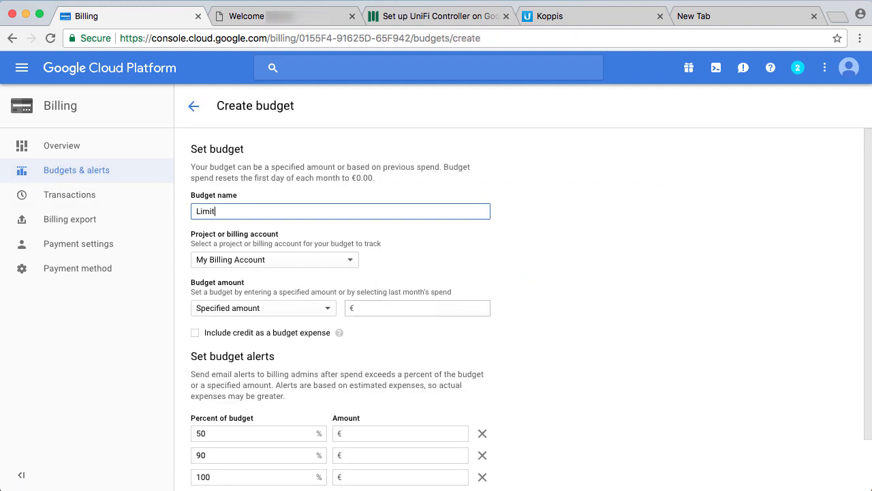
click(431, 310)
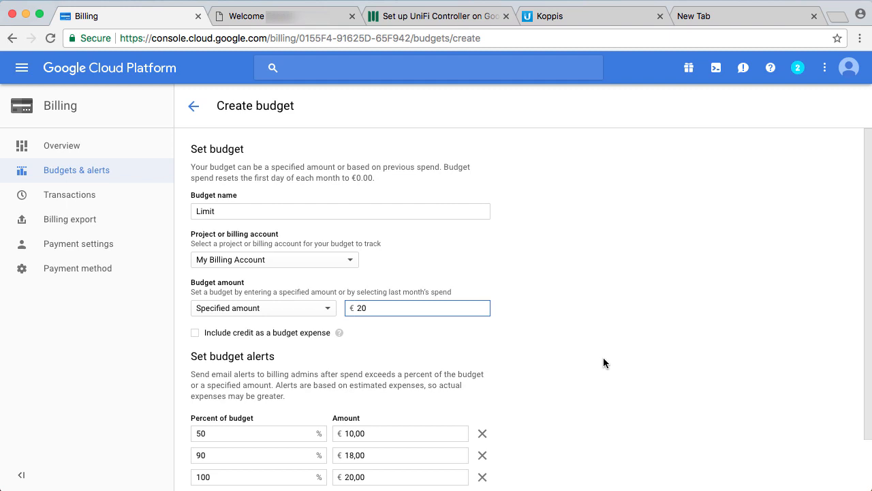
scroll(603, 357, down, 1)
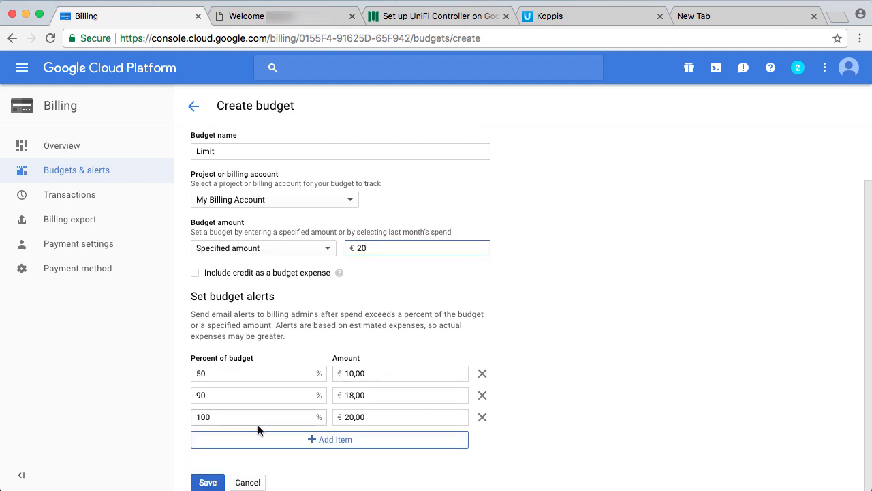
click(208, 481)
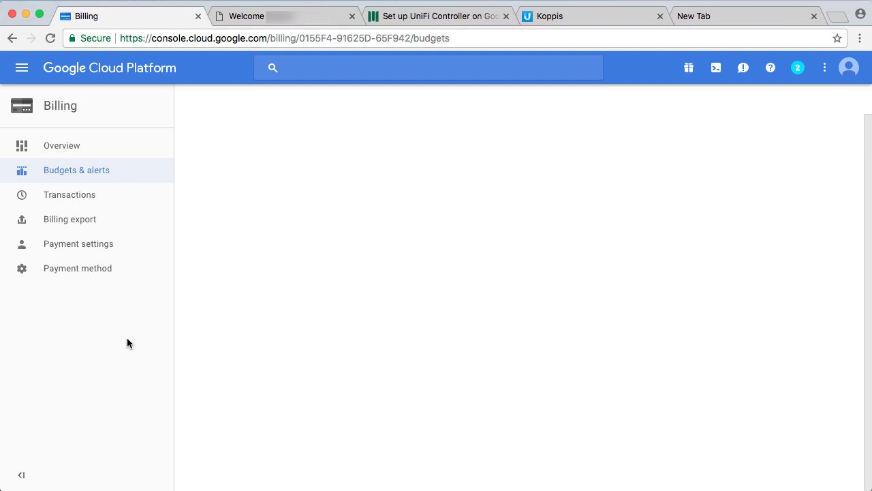
Open the IAM permissions of the project My First Project.
click(22, 72)
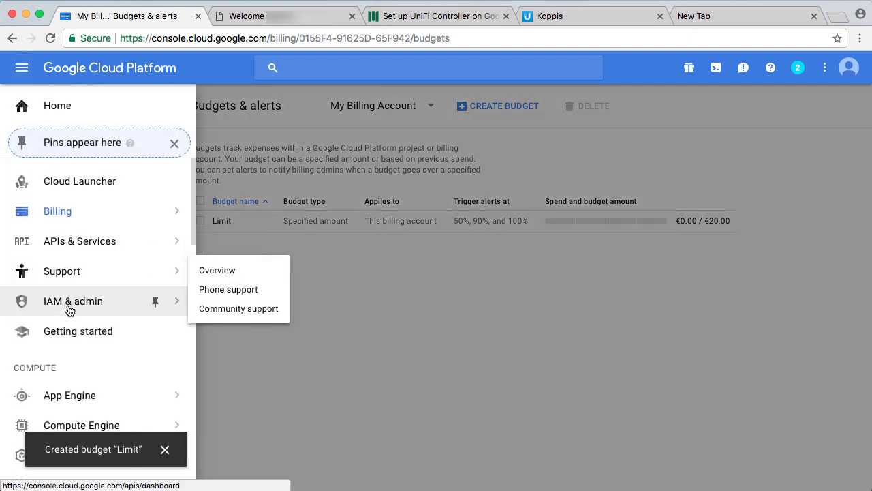
mouse_move(68, 310)
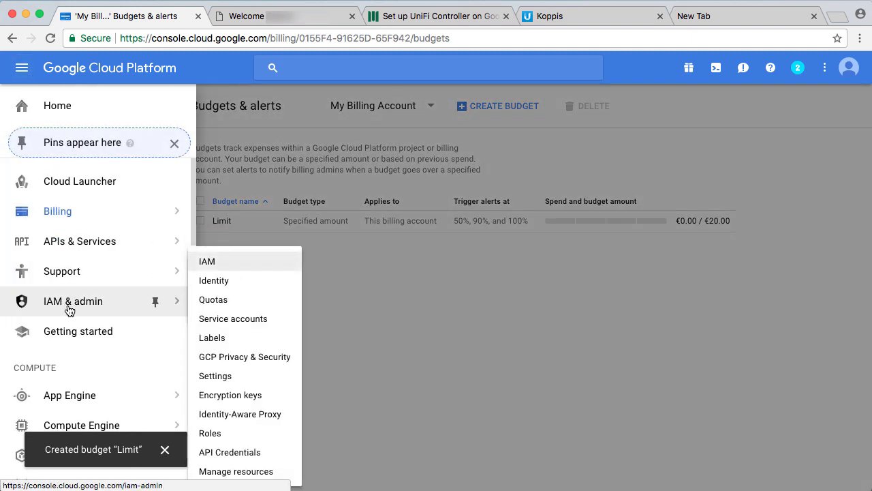
click(217, 266)
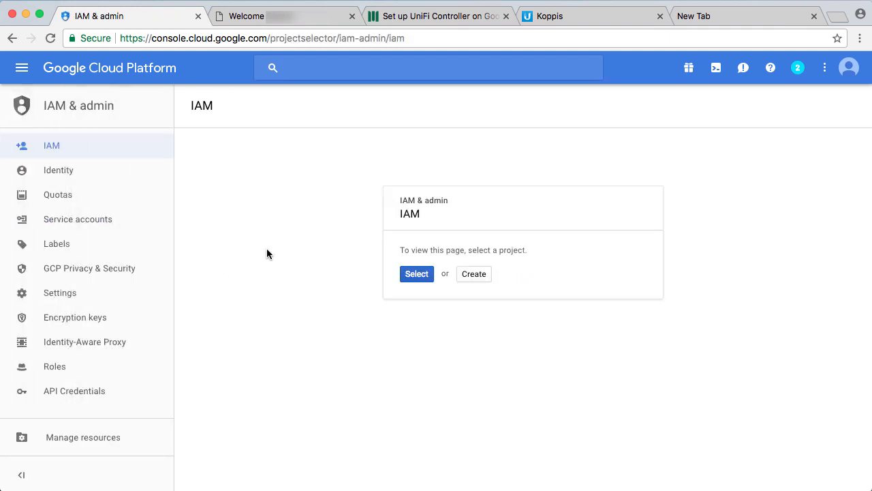
click(412, 275)
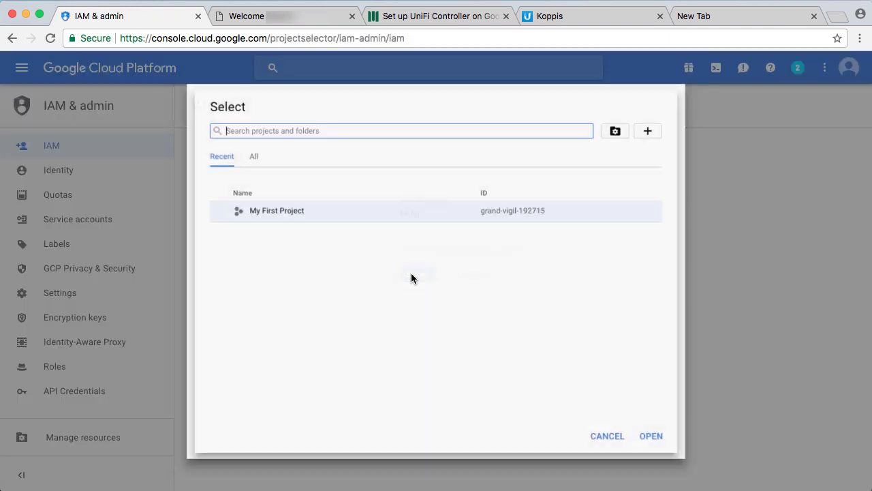
click(285, 209)
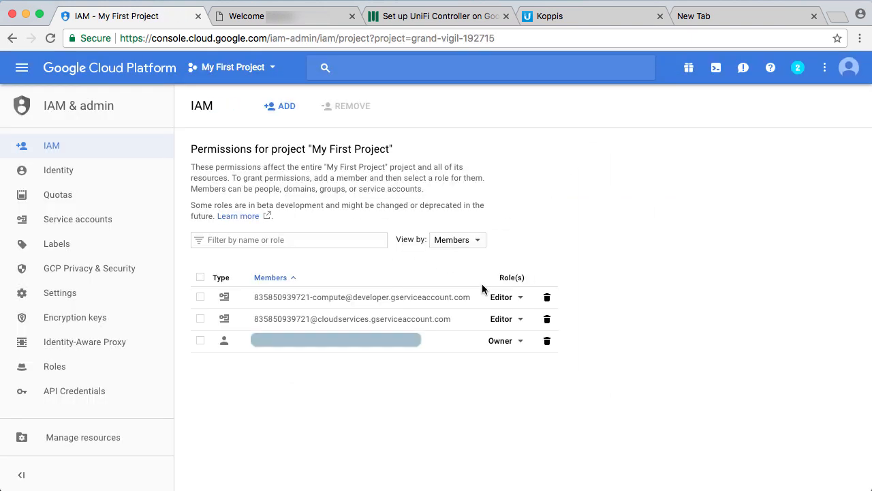
Add the Project Billing Manager role to the project's Owner member.
click(522, 342)
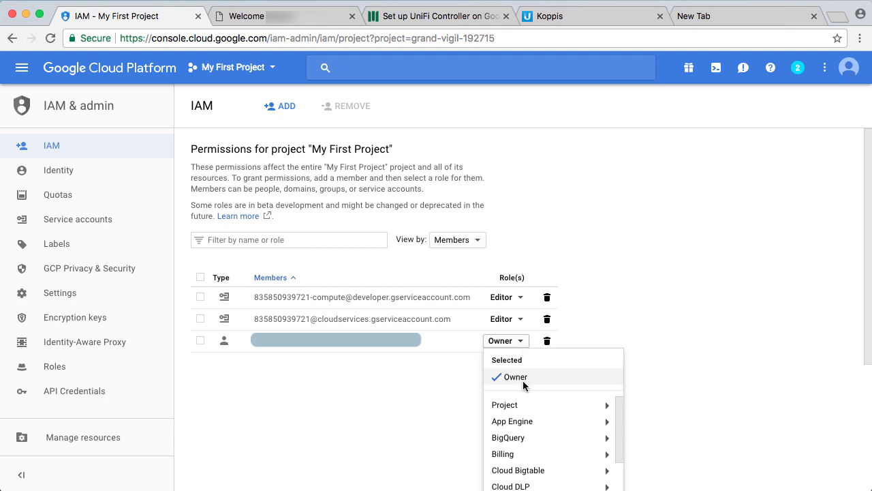
mouse_move(516, 460)
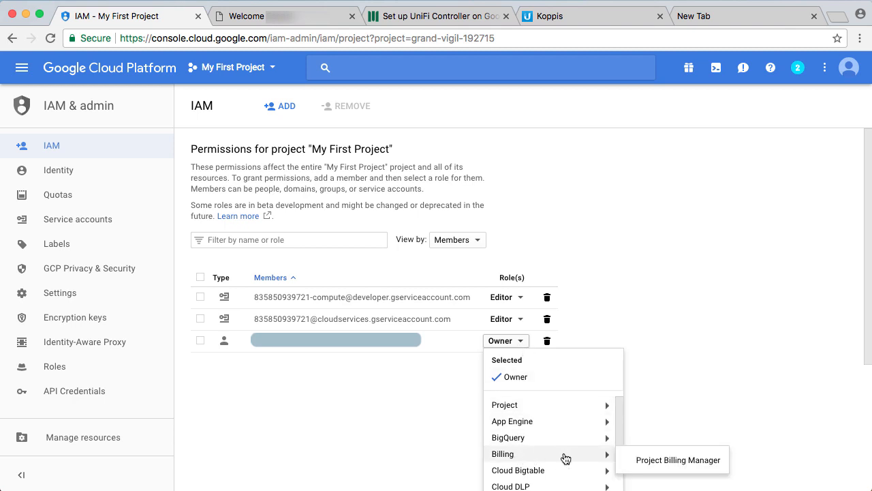
click(678, 460)
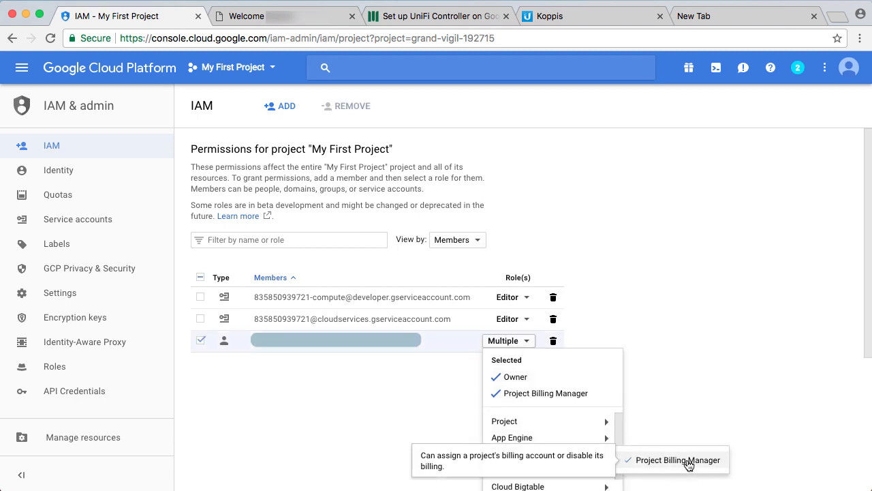
click(670, 371)
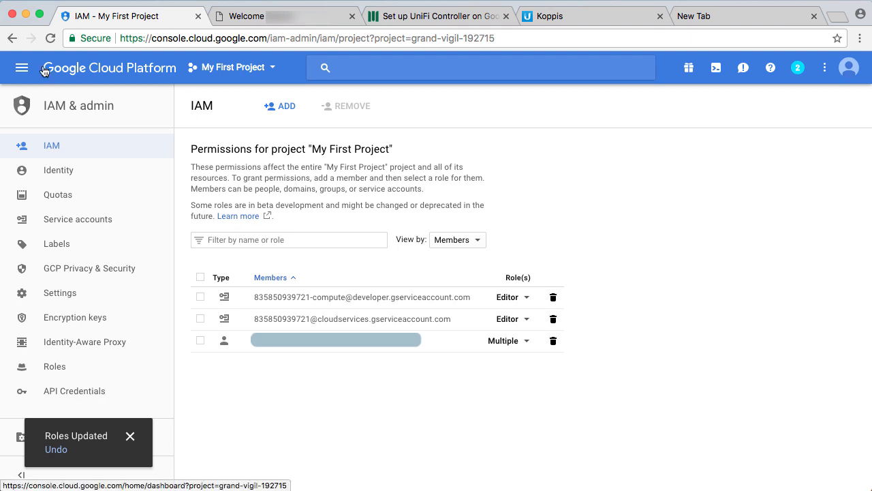
Open the Cloud Storage browser for the project.
click(23, 68)
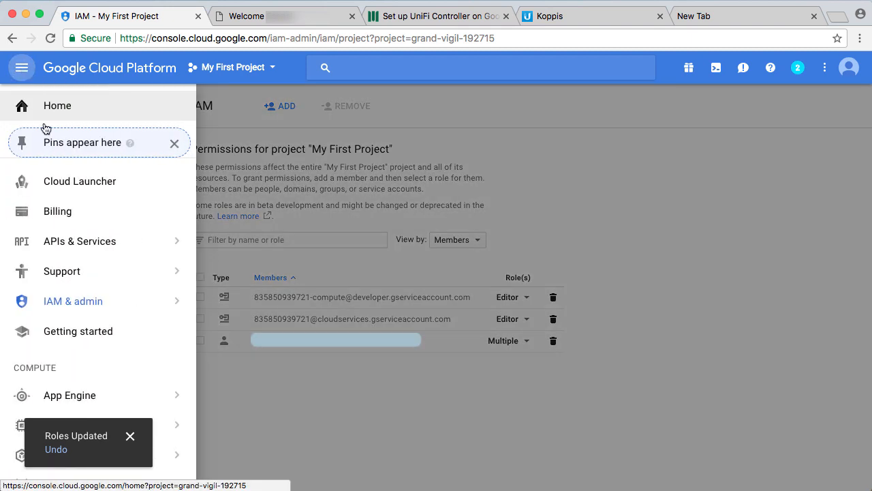
scroll(89, 194, down, 5)
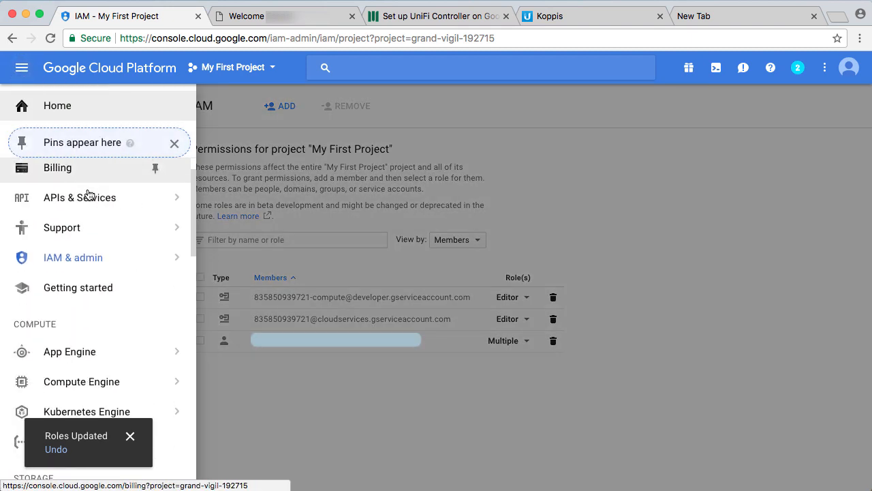
scroll(74, 286, down, 3)
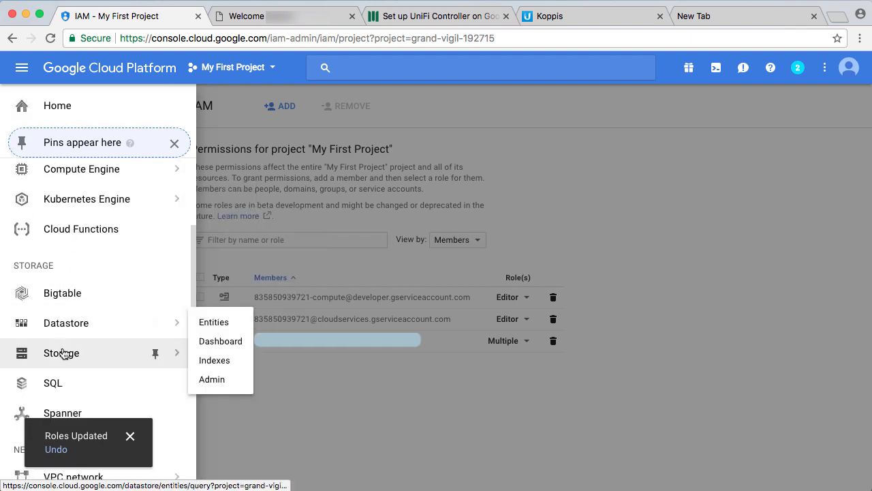
mouse_move(68, 352)
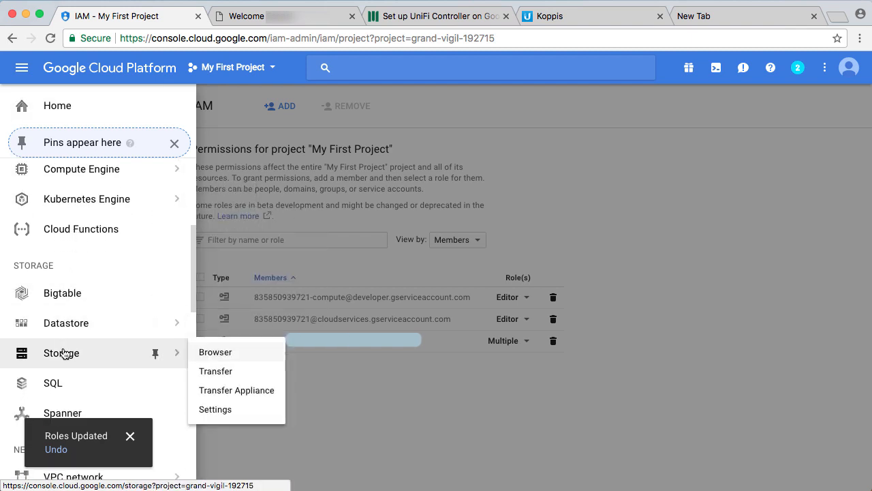
click(219, 358)
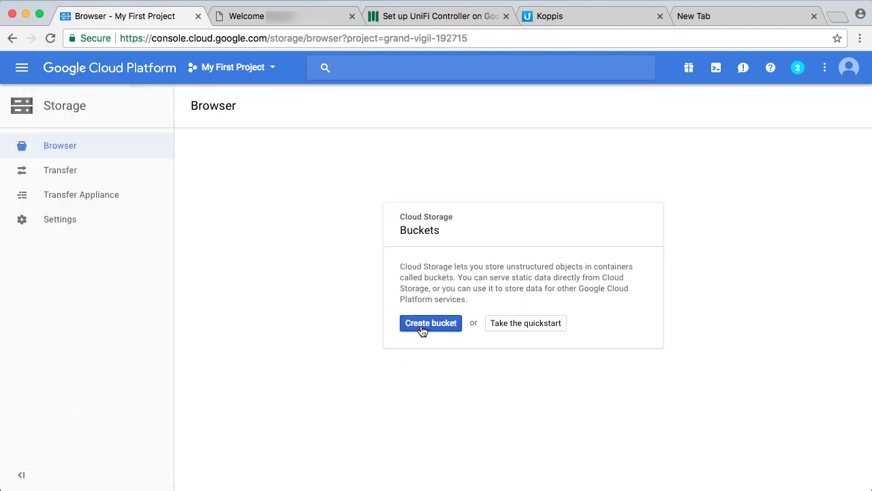
Create a storage bucket named koppis-backup with the Regional storage class and the us-east1 location.
click(422, 324)
text(ko)
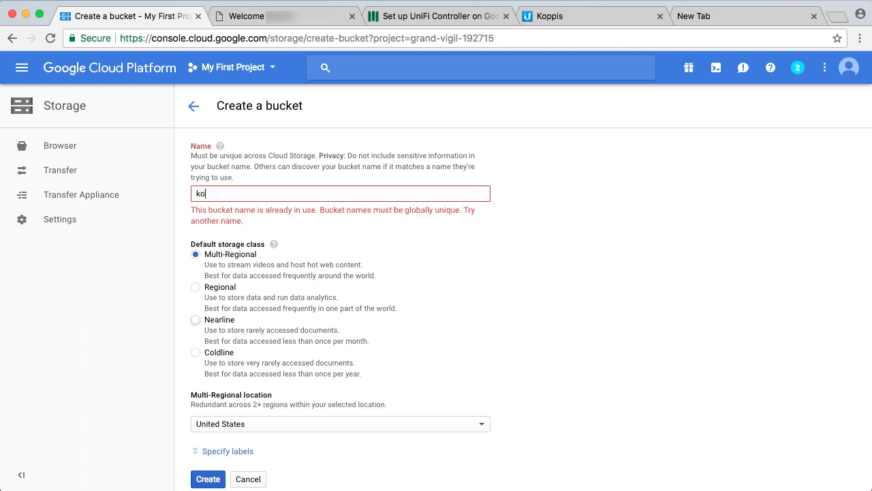
text(ppis-)
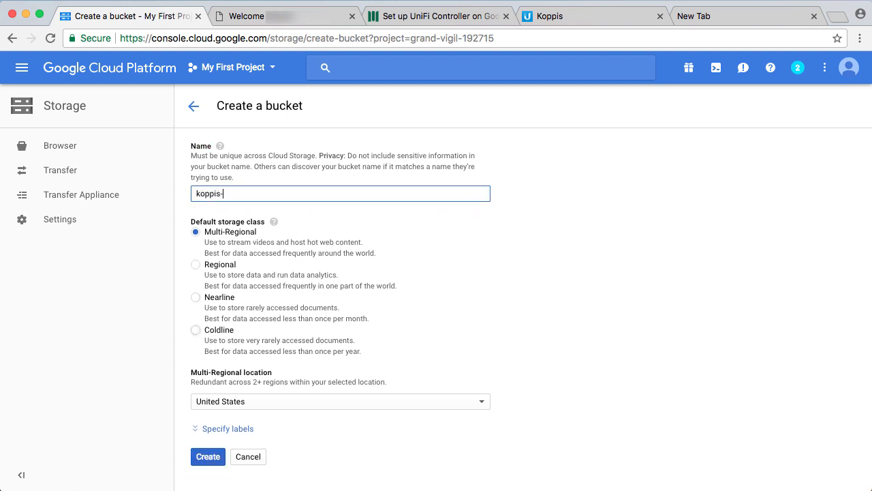
text(backup)
click(195, 265)
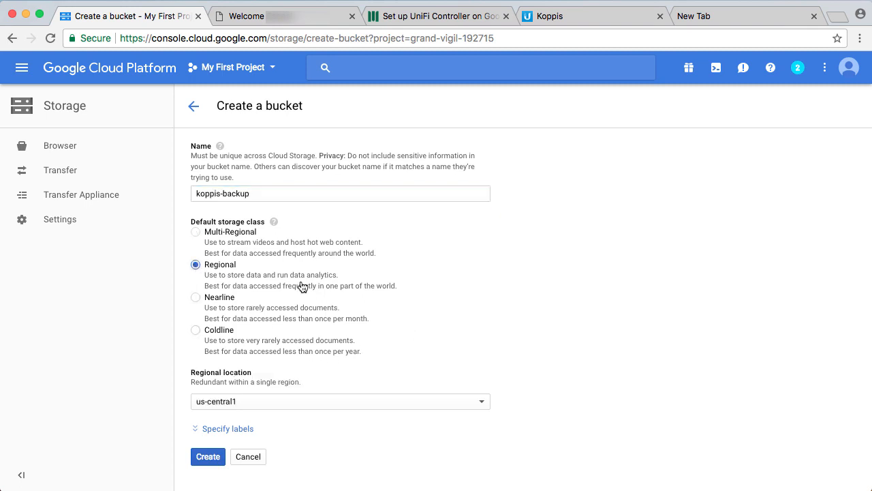
click(481, 401)
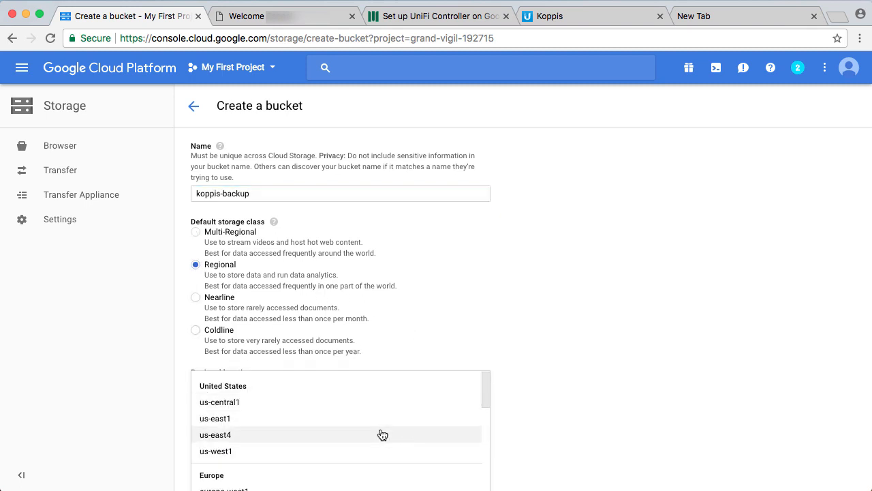
click(226, 423)
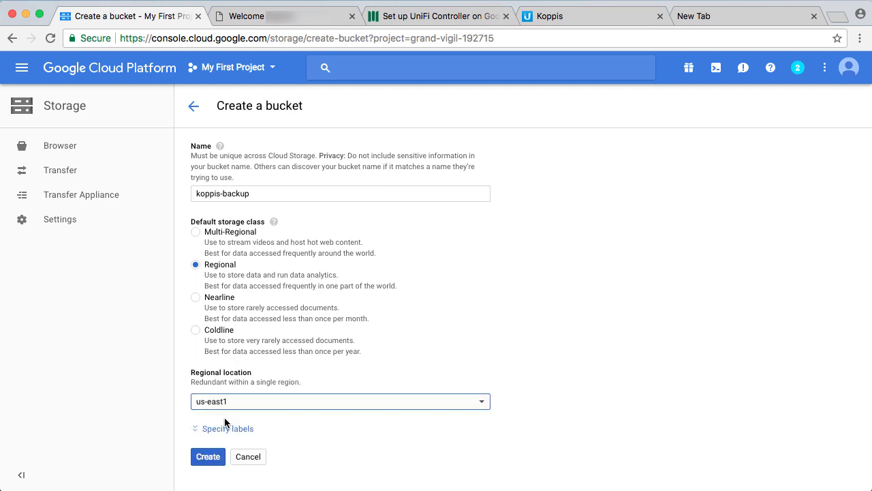
click(209, 457)
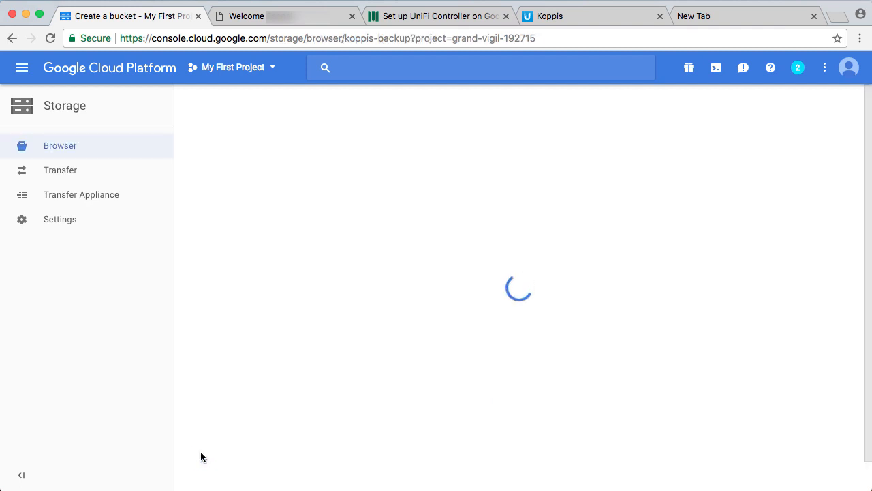
Open the firewall rules of the project's VPC network.
click(24, 70)
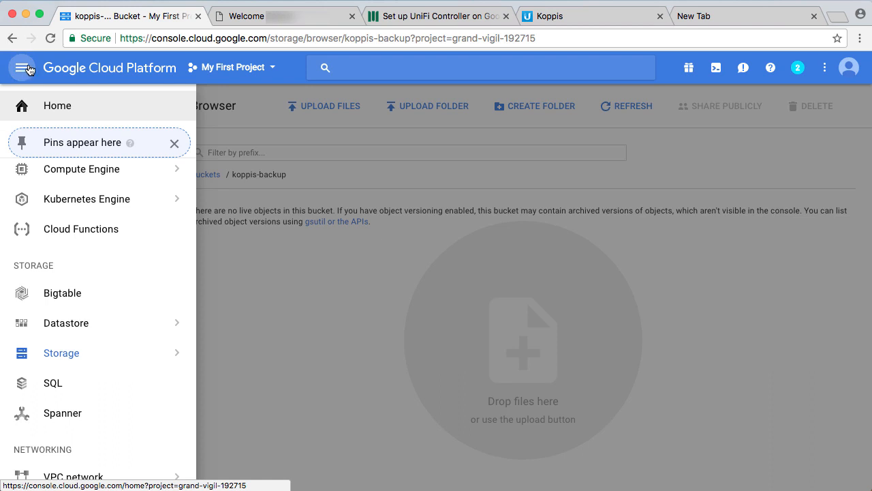
scroll(82, 204, down, 2)
scroll(85, 248, down, 3)
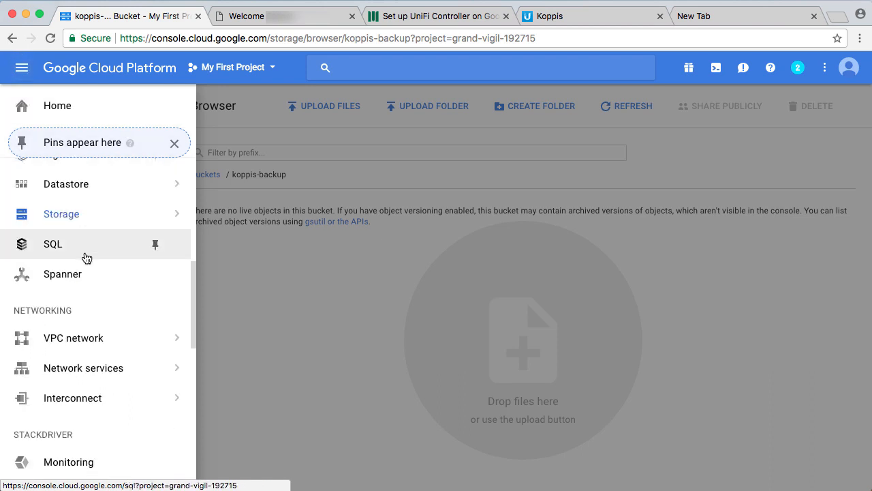
mouse_move(90, 339)
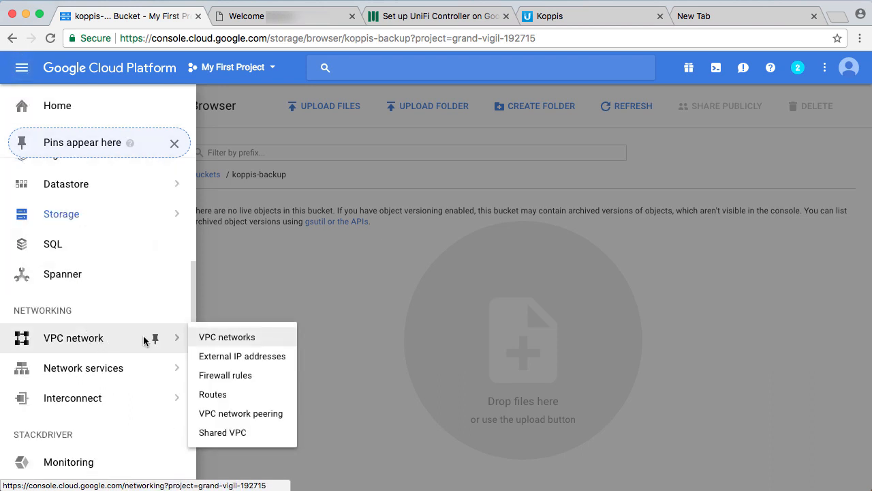
click(225, 376)
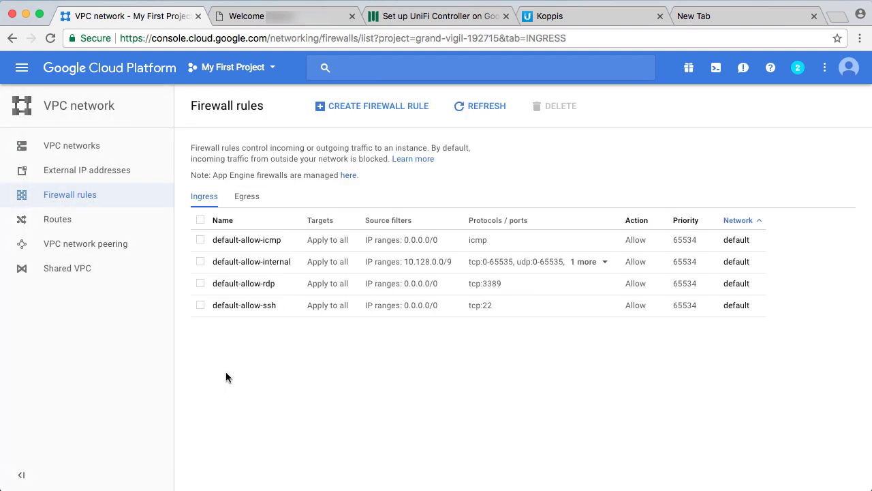
Start a firewall rule named allow-unifi with the target tag unifi and the source IP range 0.0.0.0/0.
click(367, 107)
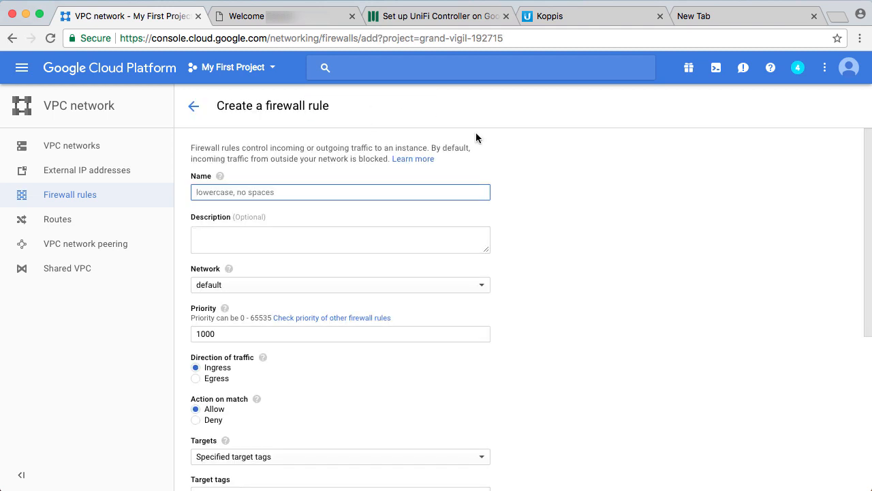
text(allow-unifi)
scroll(644, 277, down, 3)
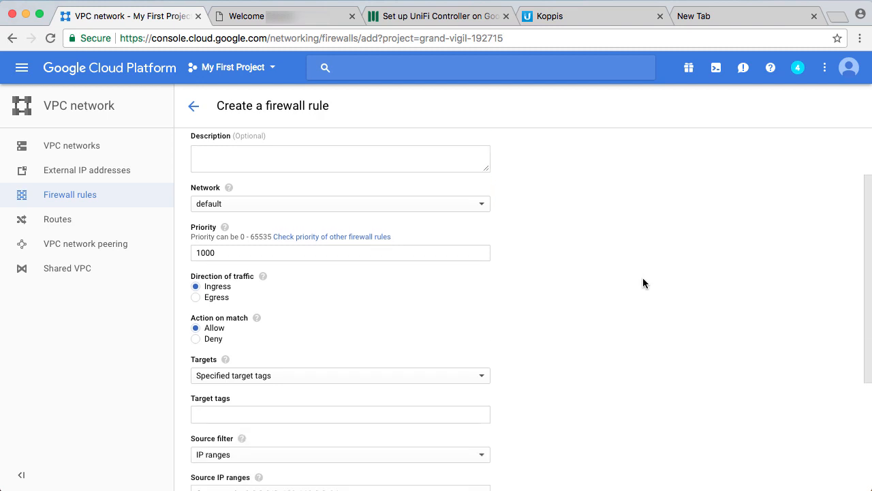
click(219, 349)
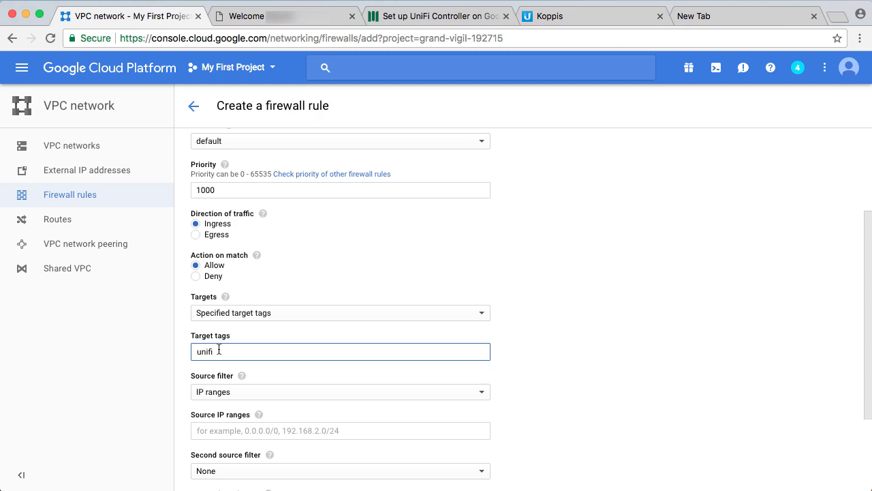
scroll(518, 358, down, 2)
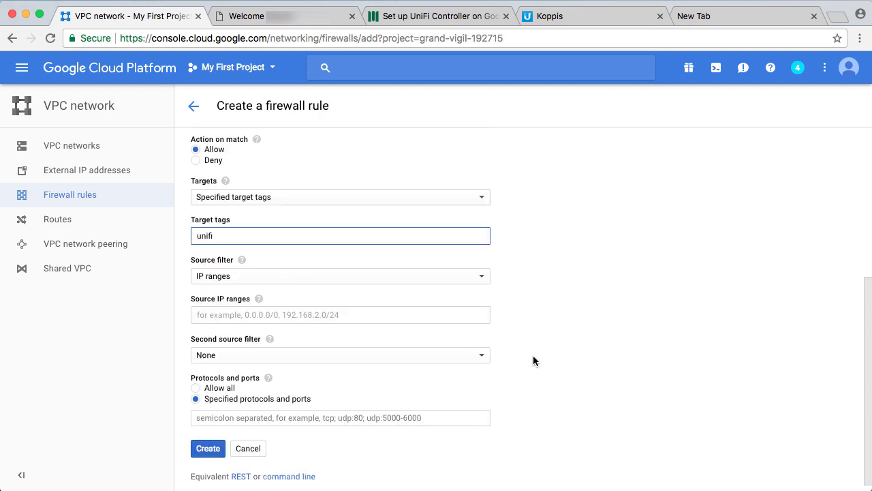
click(239, 317)
text(0)
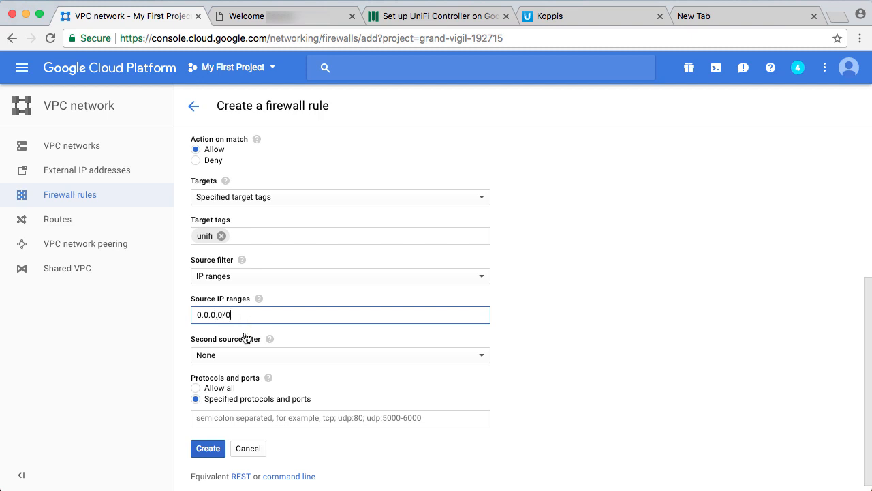
text(.0.0.0/0)
Copy tcp:8443;tcp:8080;udp:3478;tcp:8880;tcp:8843;tcp:6789;tcp:443;tcp:80 from the setup guide into the rule's protocols and ports, and create the rule.
click(262, 414)
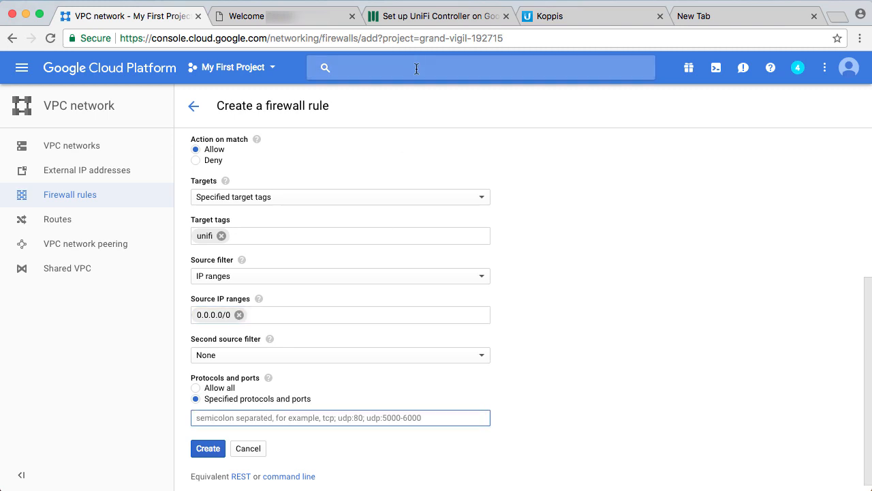
click(421, 19)
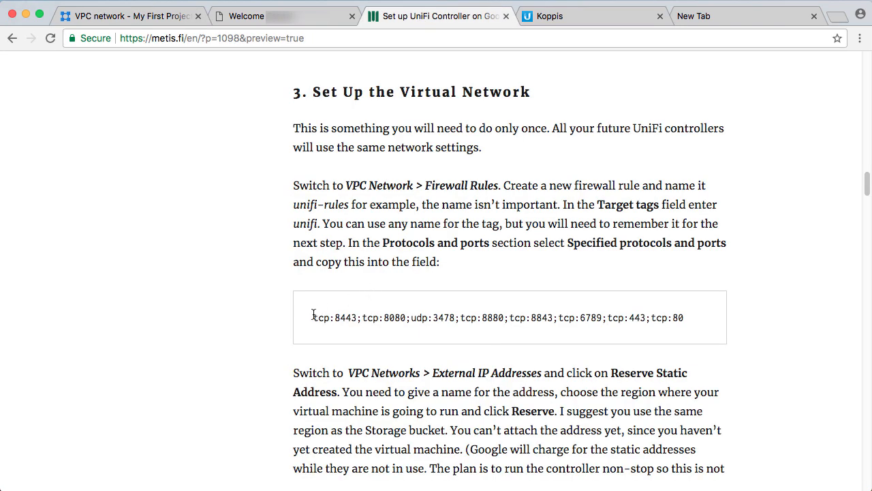
drag(313, 315, 686, 317)
key(super+c)
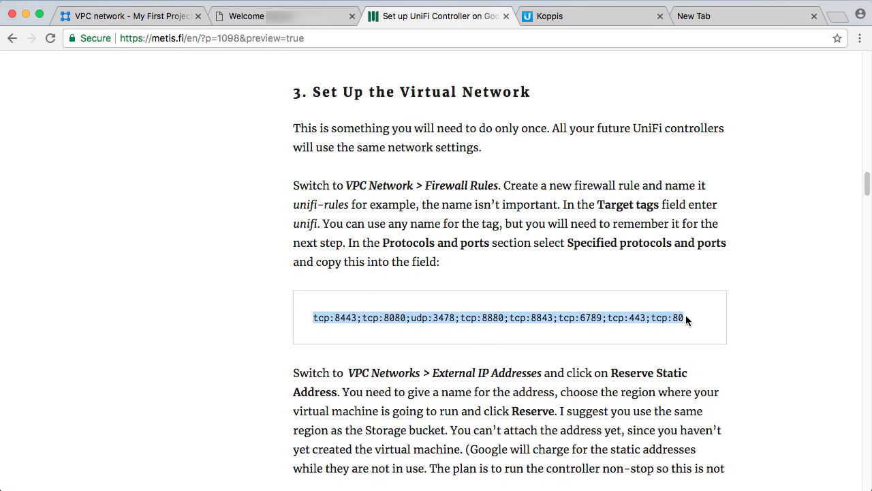
click(621, 395)
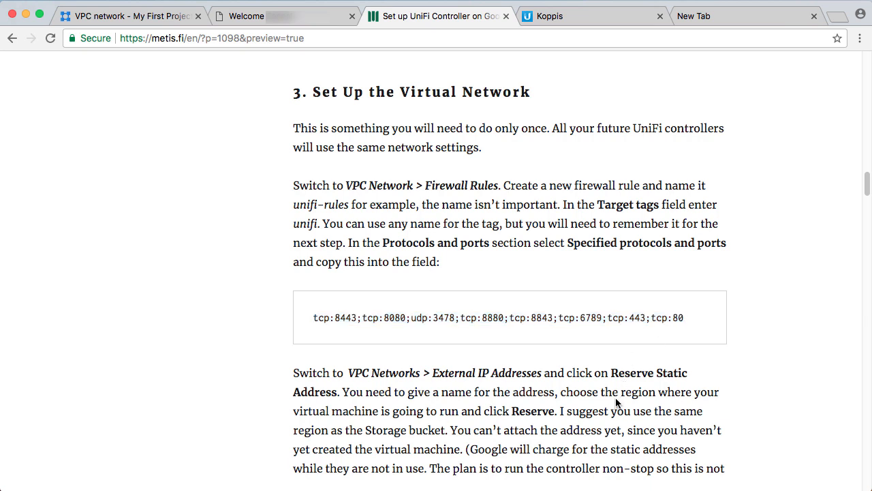
click(166, 15)
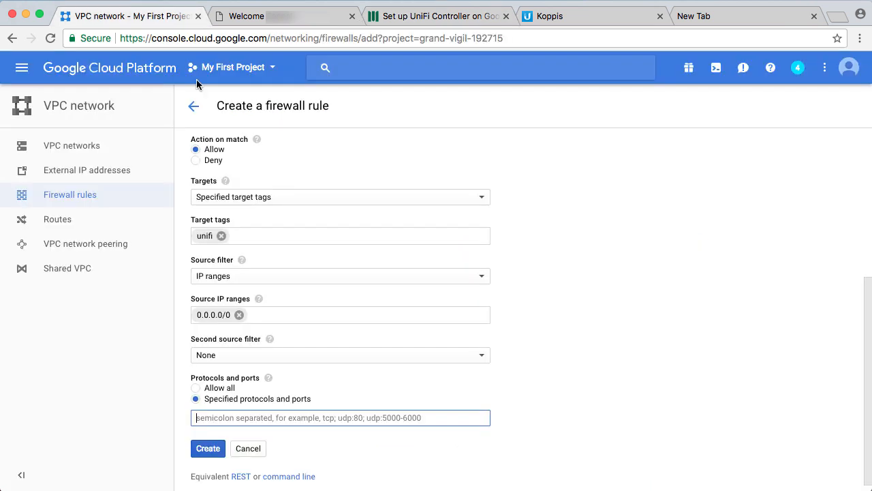
key(super+v)
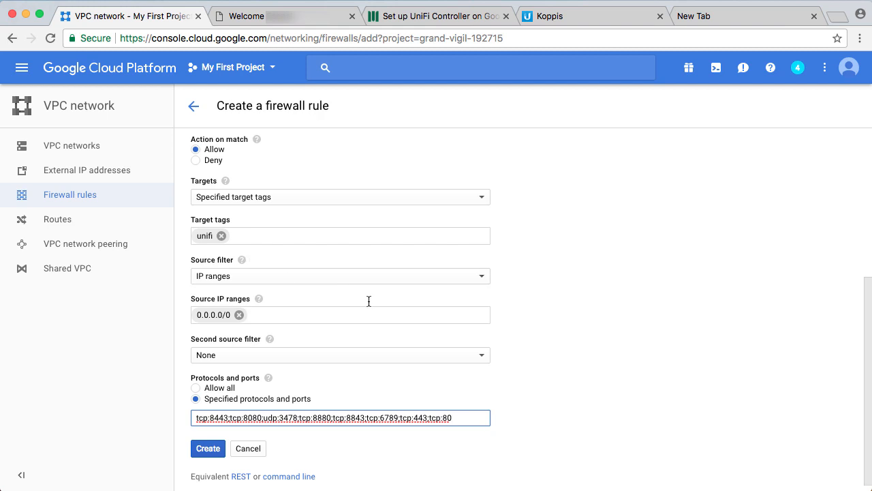
click(211, 450)
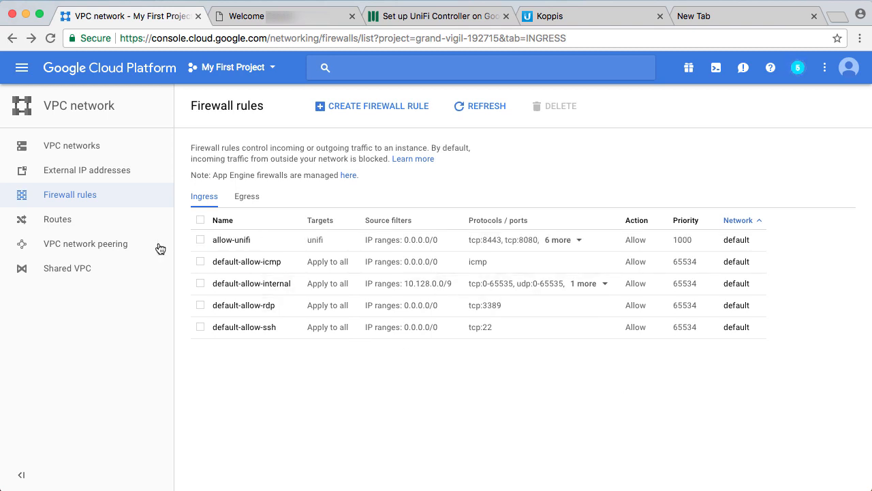
Reserve a static external IP address named unifi-ip in the us-east1 region, attached to nothing.
click(94, 176)
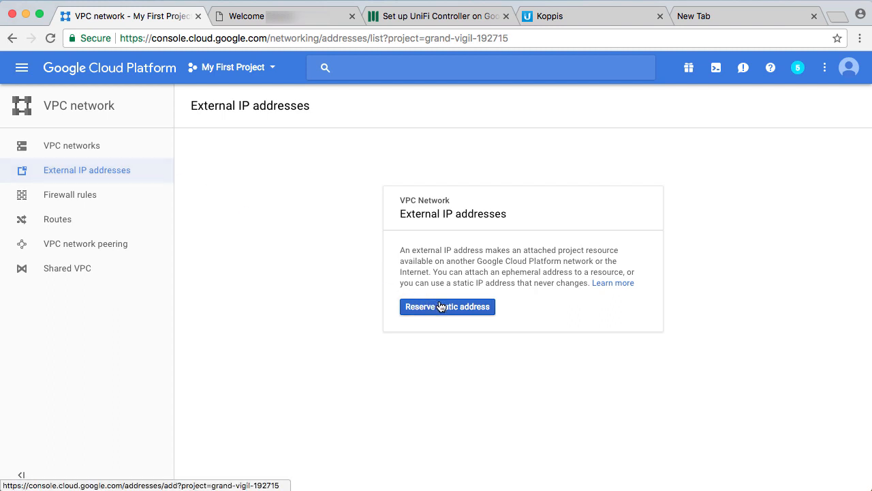
click(442, 307)
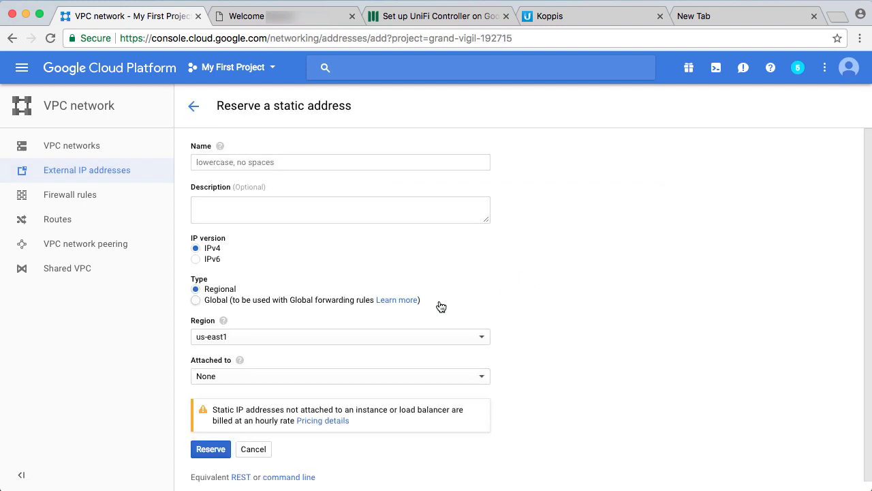
click(248, 162)
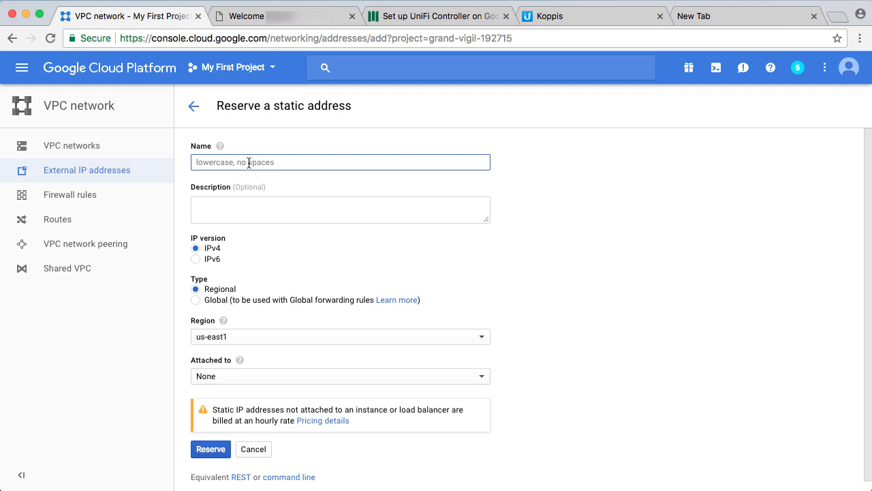
text(unifi)
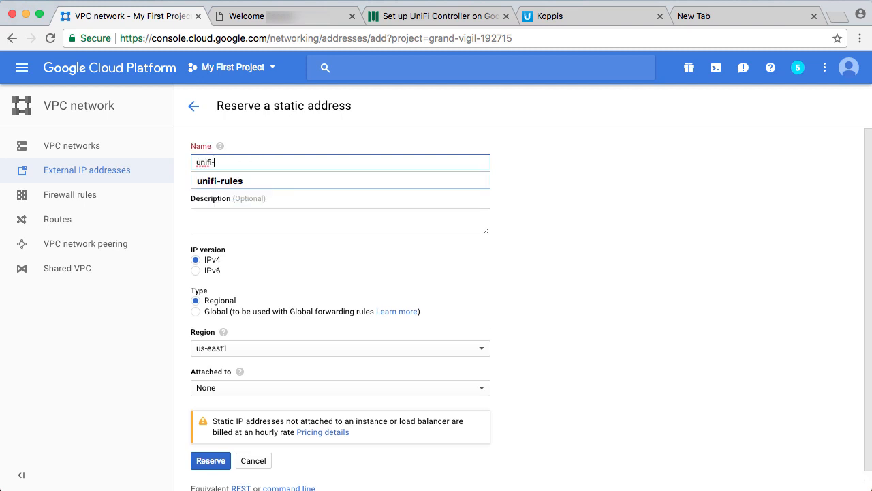
text(-ip)
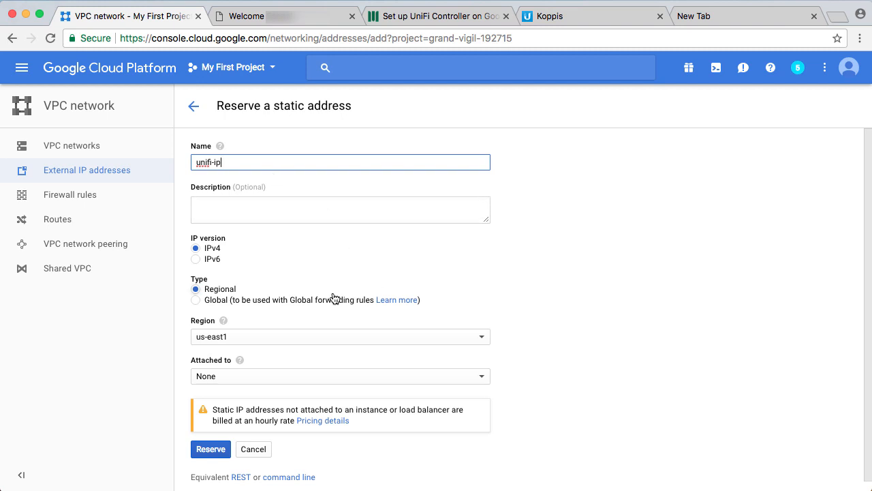
scroll(487, 281, down, 1)
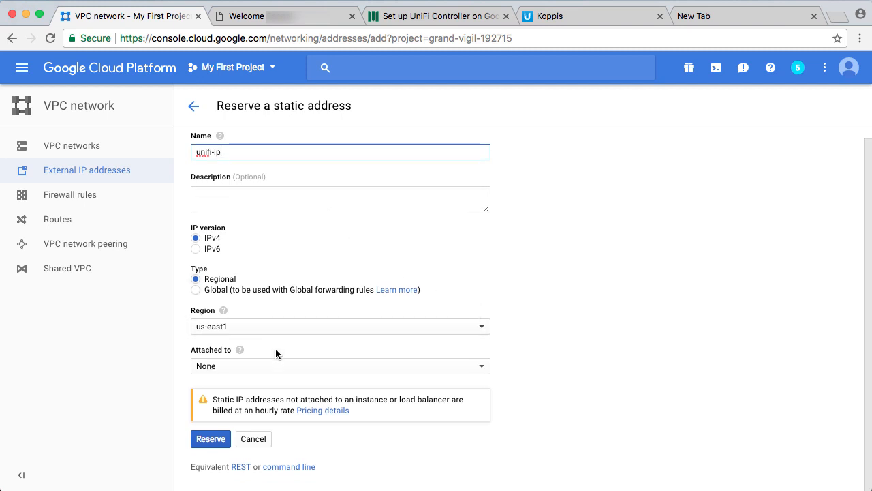
click(211, 440)
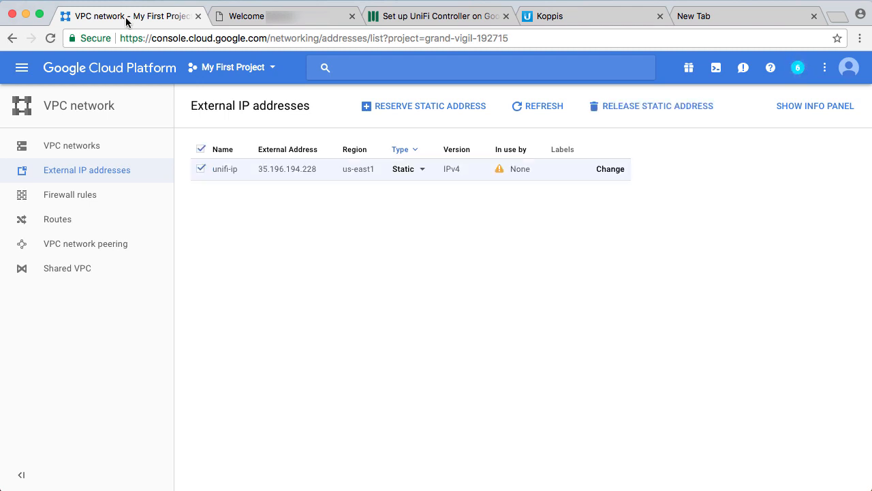
Open the VM instances page of Compute Engine.
click(22, 69)
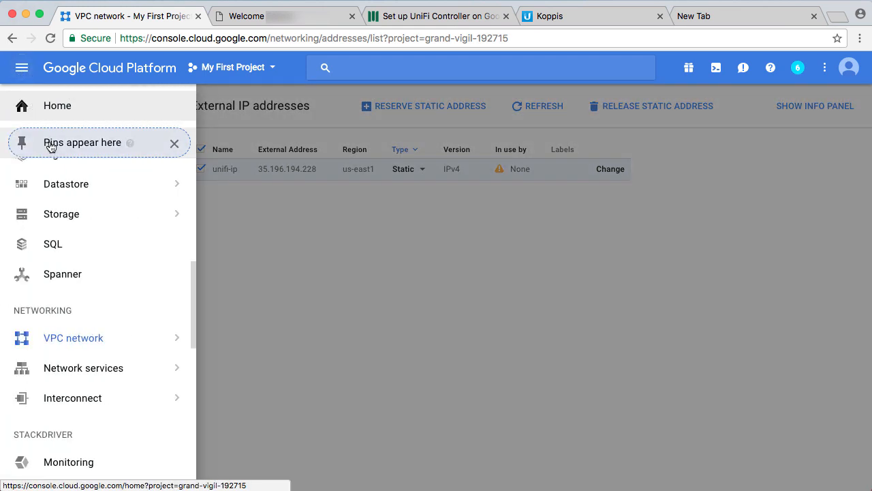
scroll(79, 254, down, 1)
scroll(79, 254, up, 5)
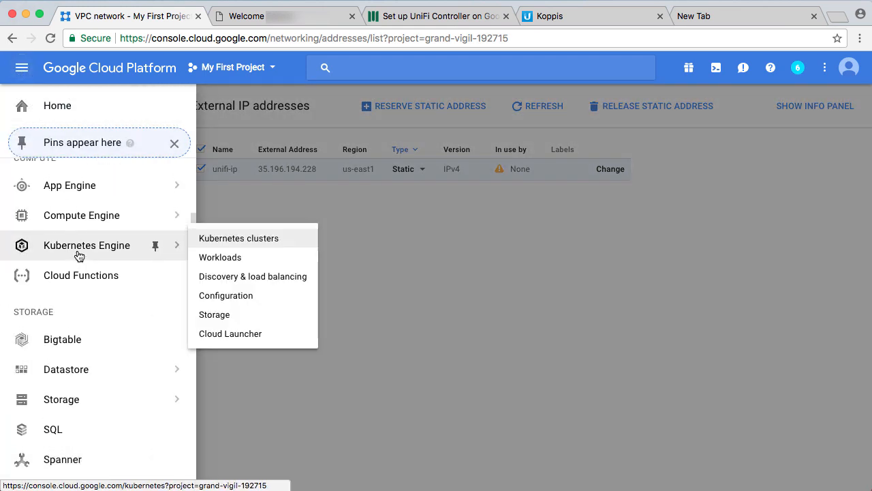
mouse_move(71, 223)
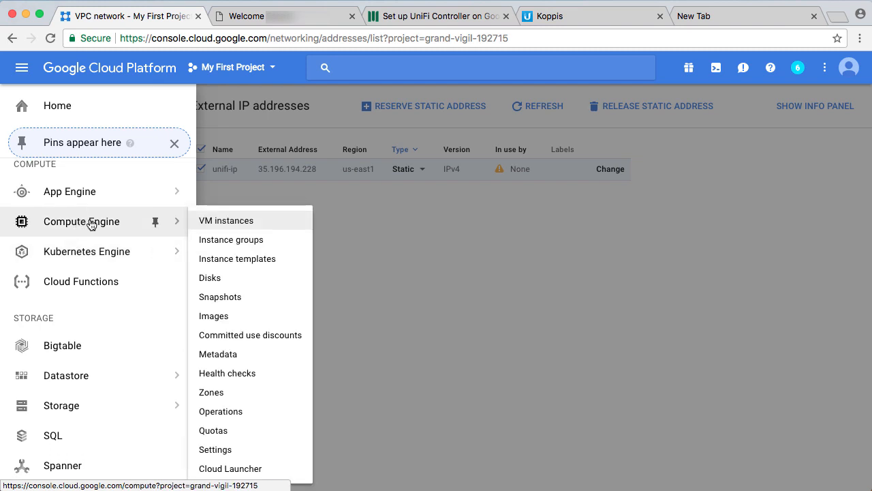
click(221, 224)
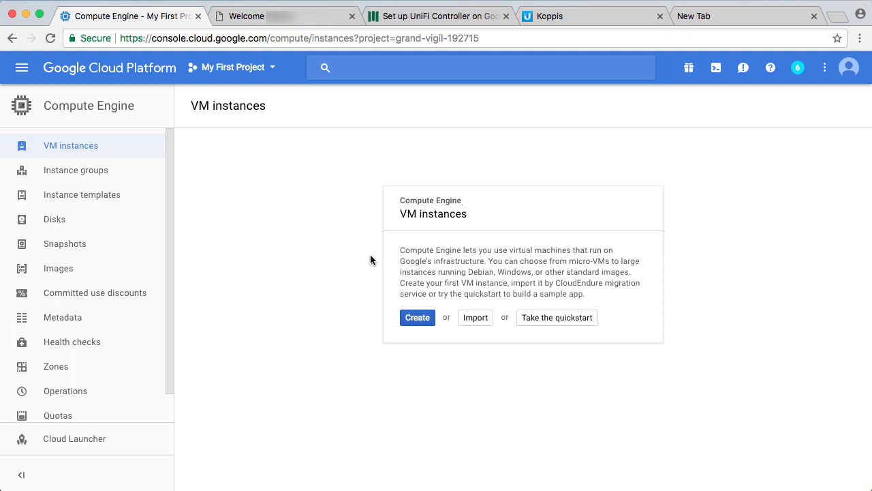
Start a new VM instance named unifi-controller with the micro (1 shared vCPU) machine type.
click(416, 318)
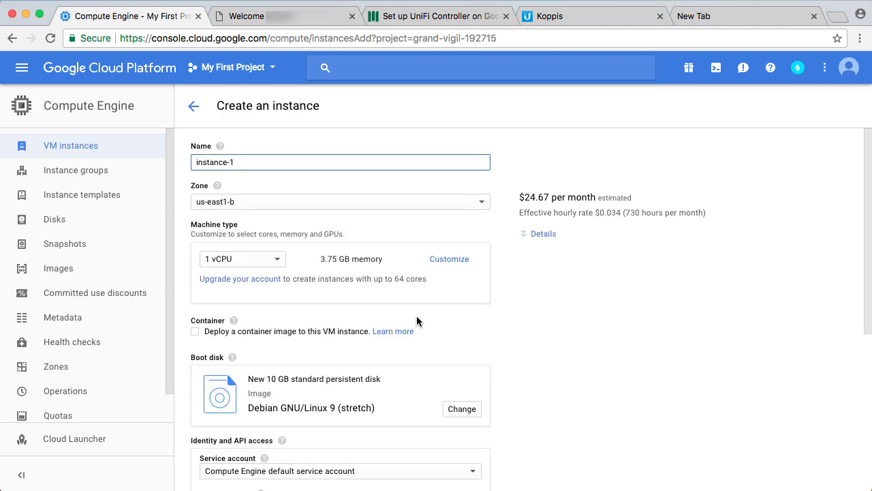
drag(238, 164, 173, 163)
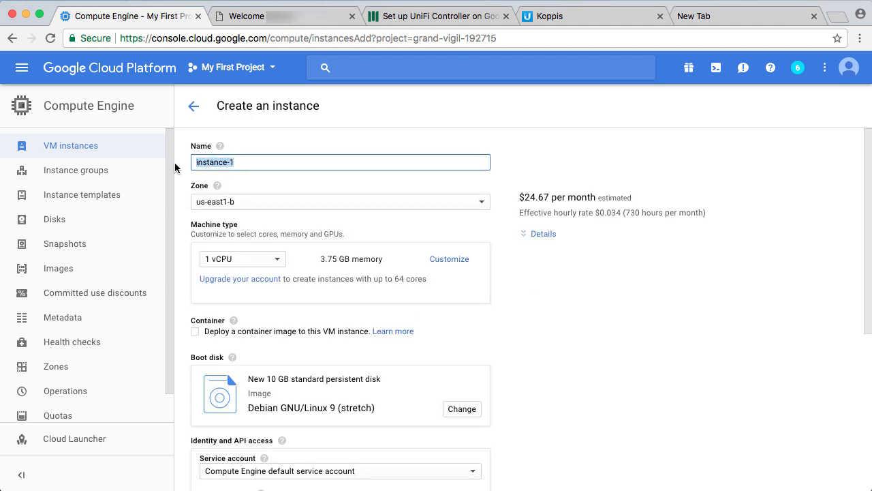
text(u)
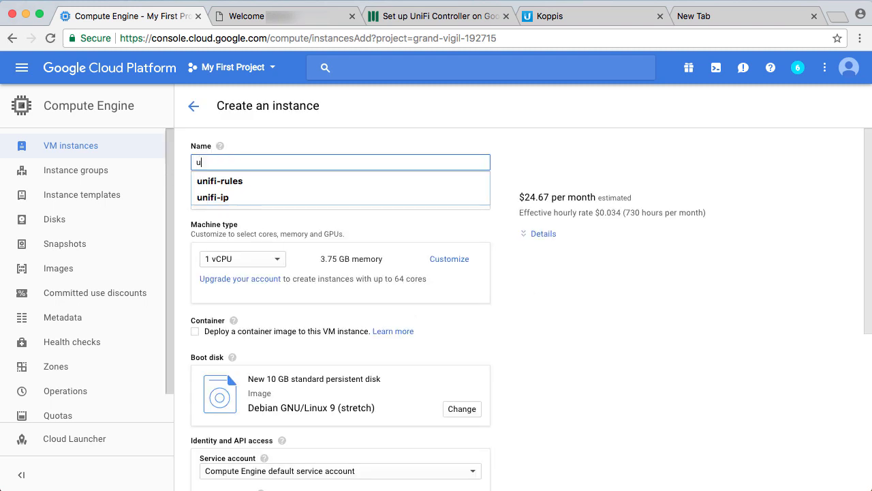
text(nifi-co)
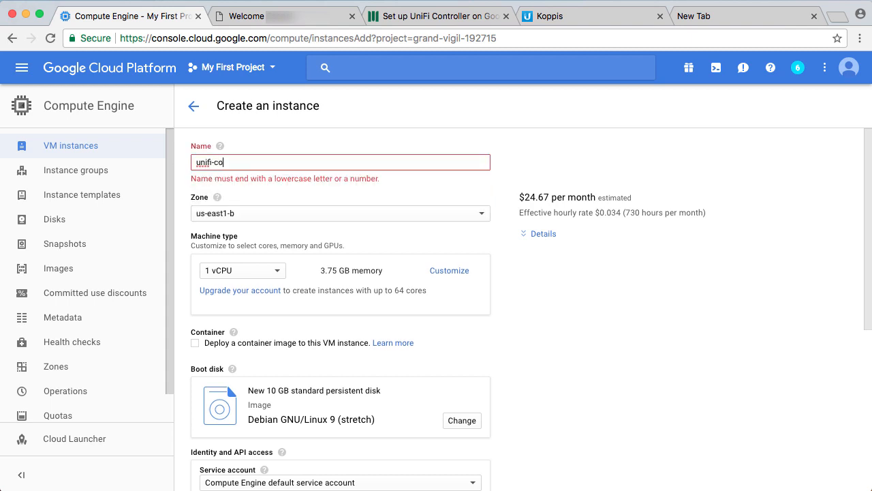
text(ntroller)
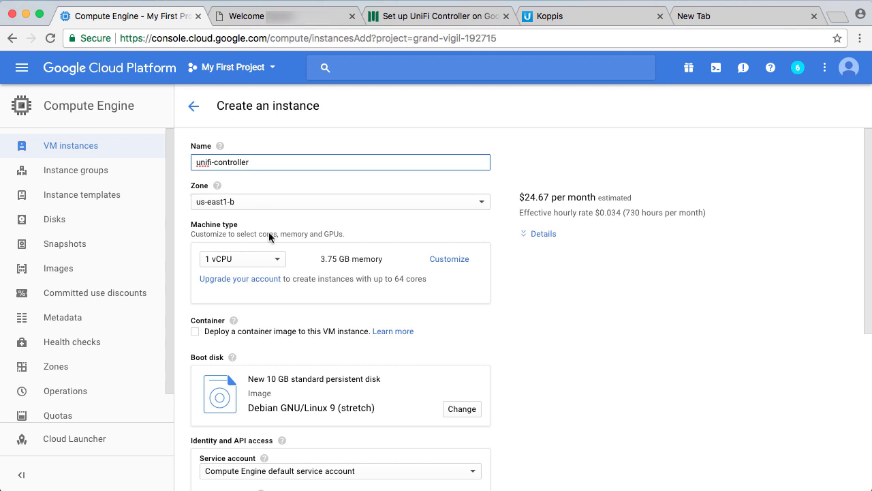
click(274, 267)
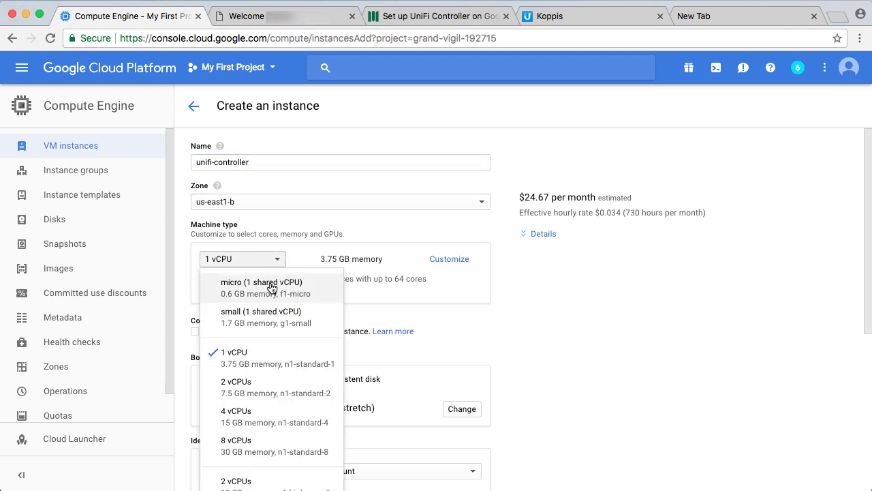
click(271, 288)
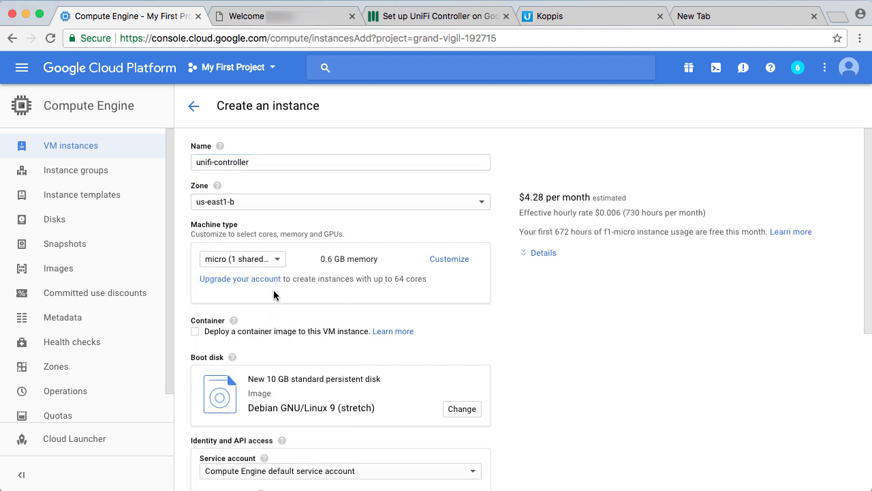
Set the size of the instance's Debian GNU/Linux 9 boot disk to 15 GB.
scroll(274, 291, down, 1)
scroll(277, 301, down, 1)
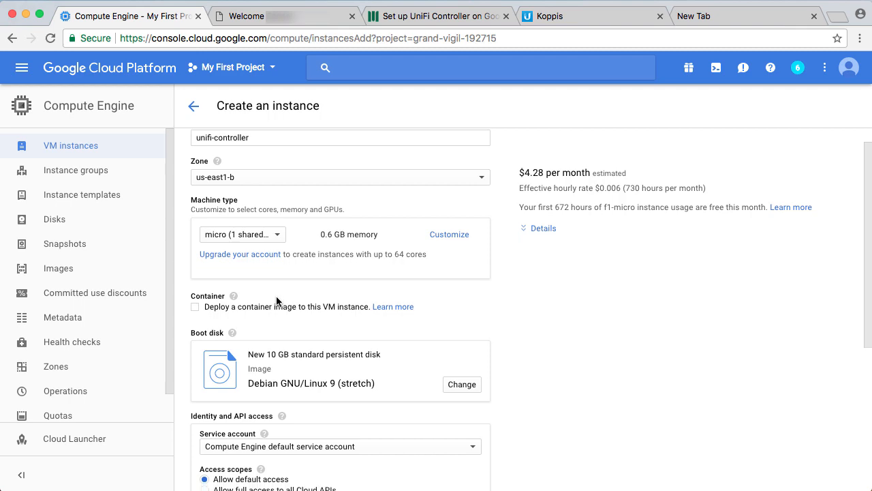
scroll(276, 301, down, 4)
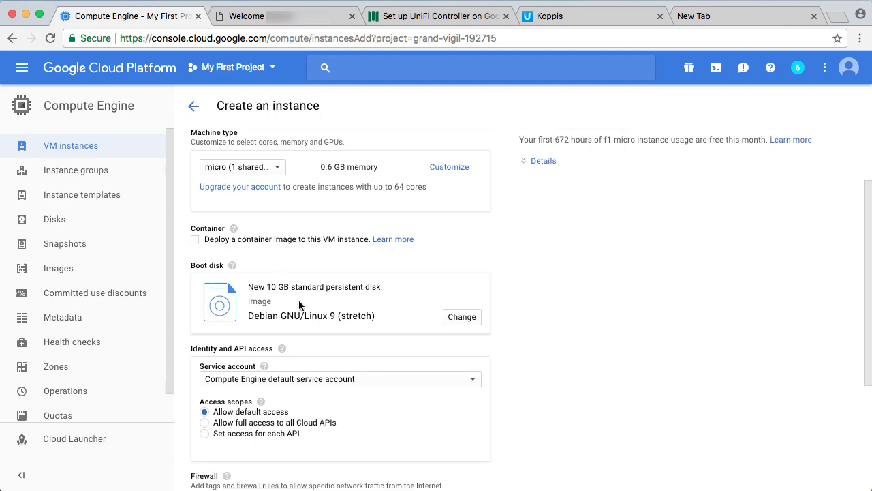
click(455, 319)
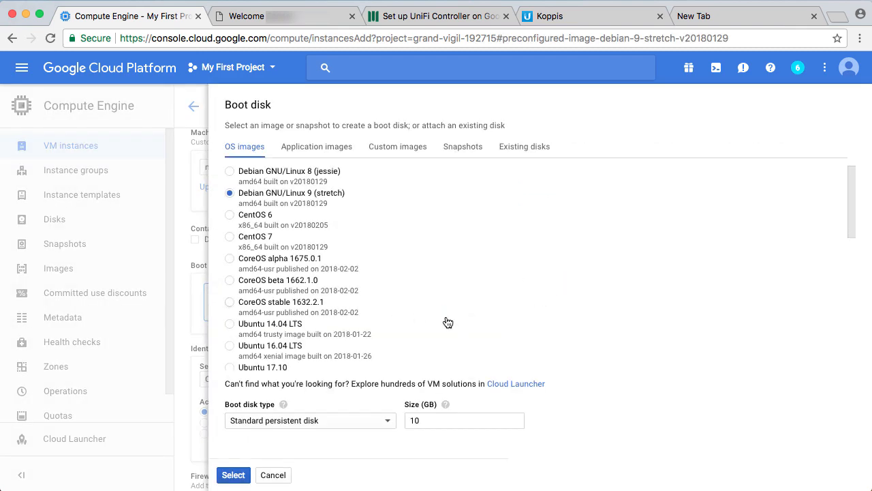
click(429, 419)
text(5)
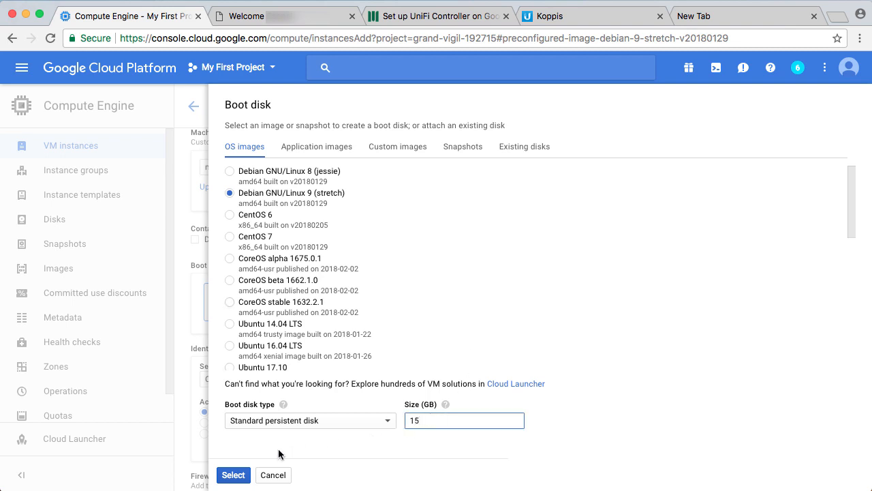
click(232, 475)
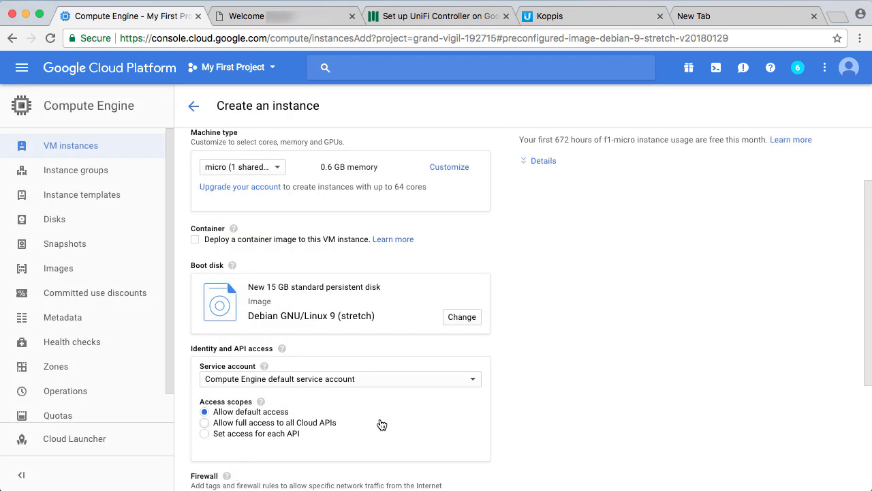
Set the instance's access scopes individually for each API and give Storage Read Write access.
scroll(381, 425, down, 1)
scroll(379, 419, down, 3)
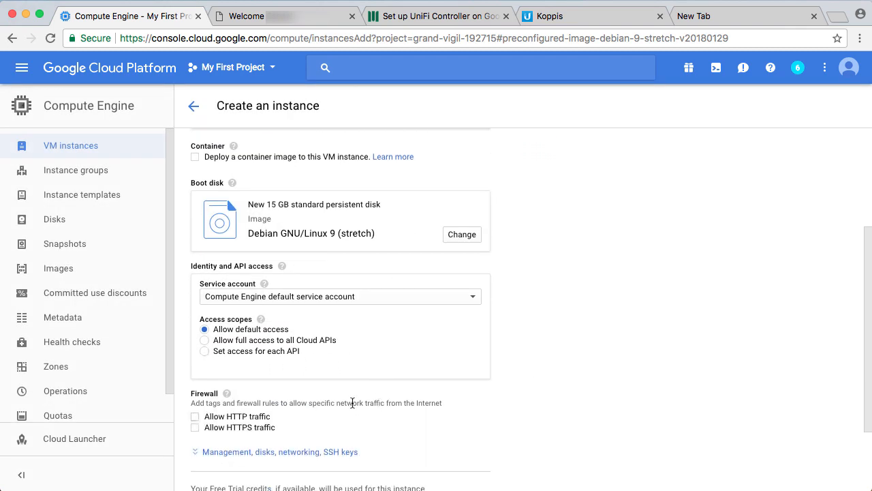
click(207, 355)
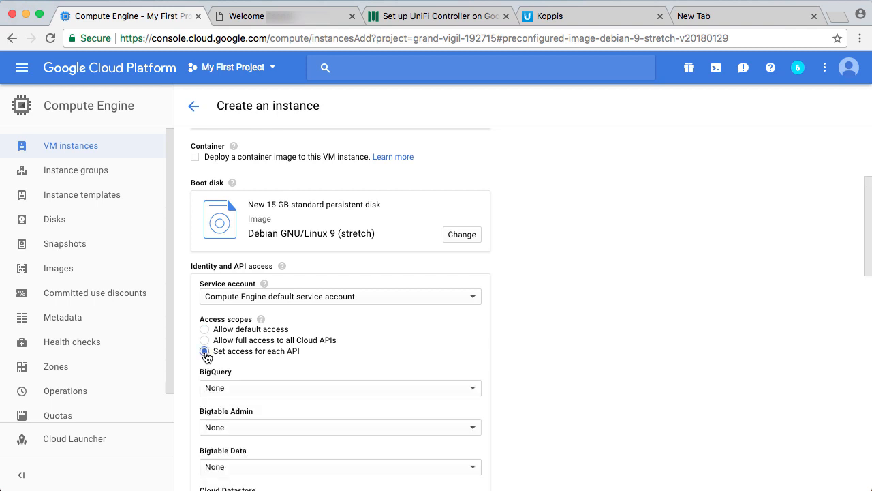
scroll(342, 360, down, 9)
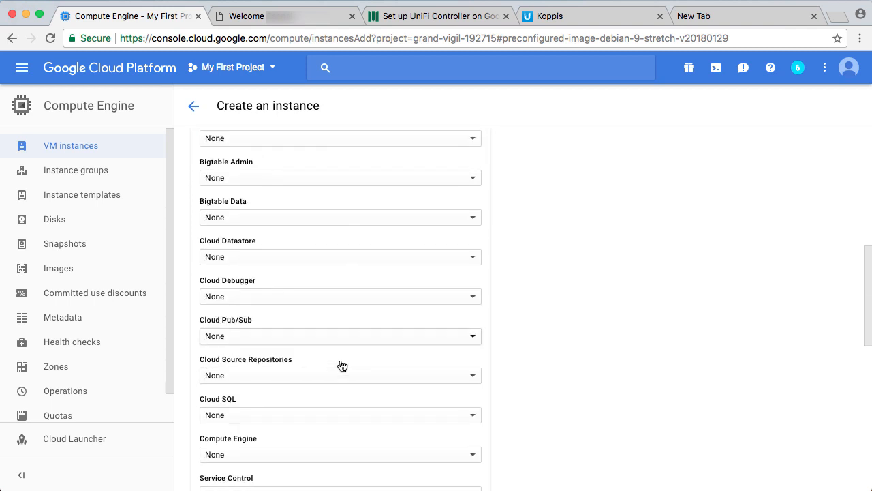
scroll(342, 366, down, 5)
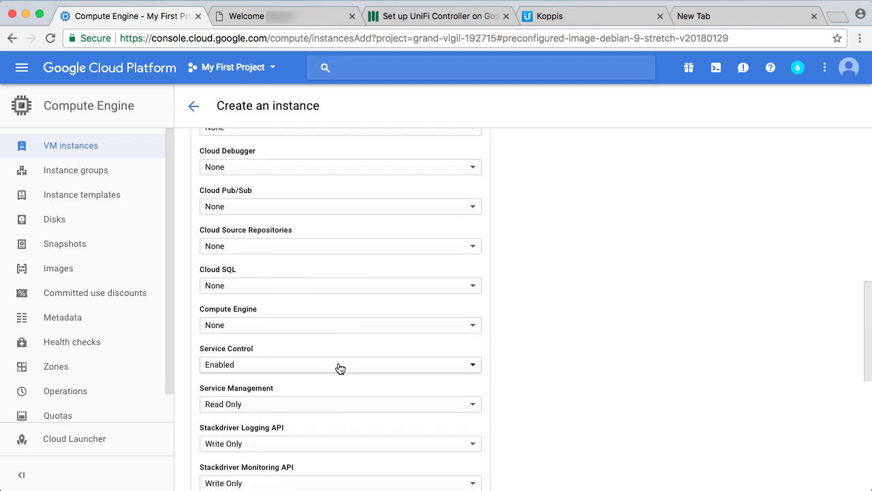
scroll(340, 368, down, 9)
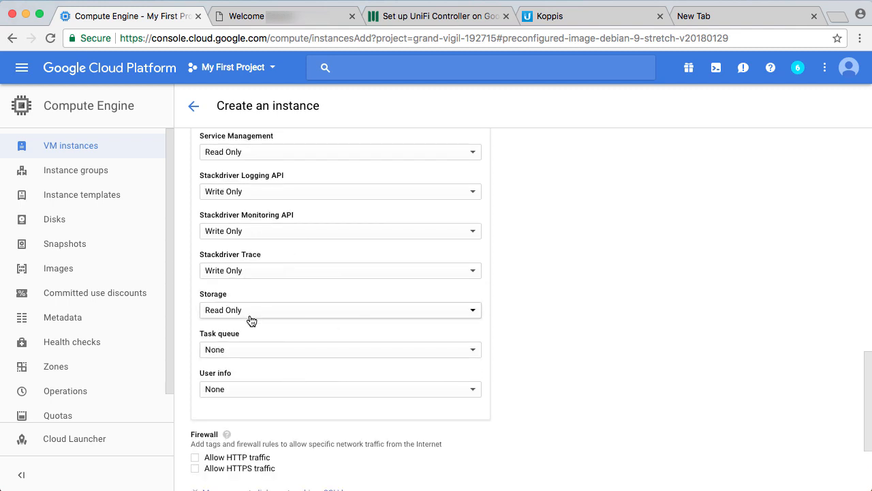
click(250, 316)
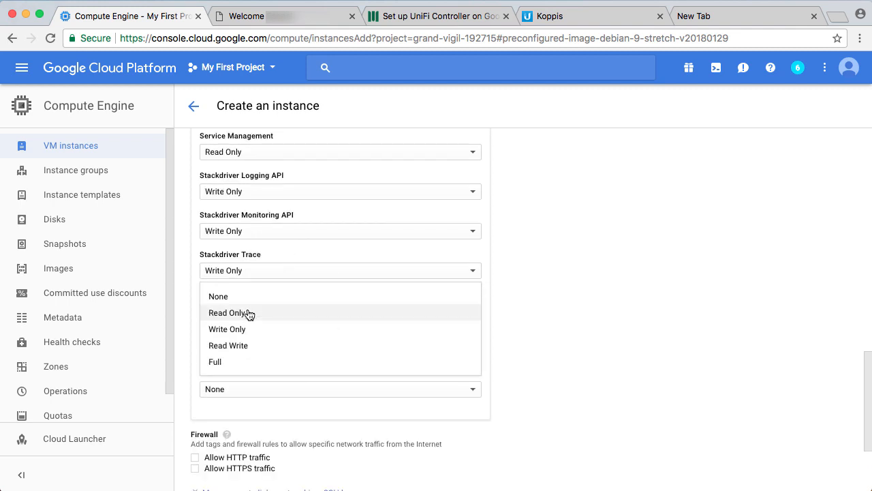
click(235, 345)
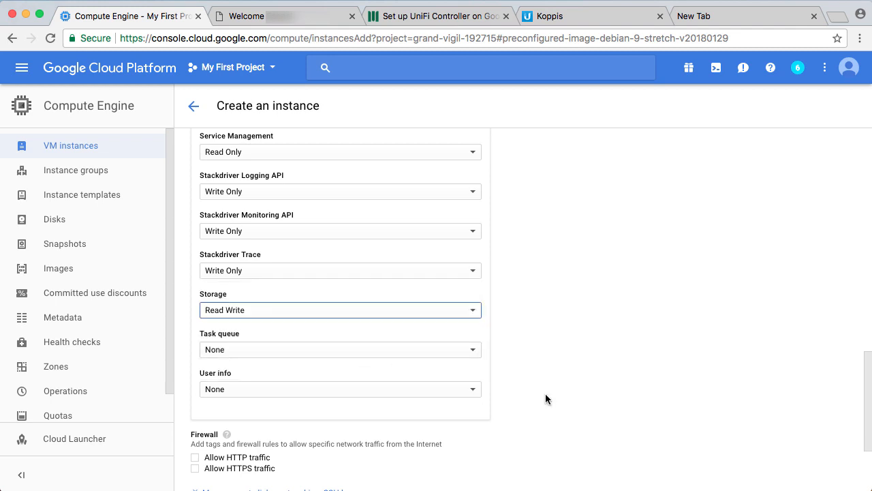
Expand the instance's advanced management options and start the first metadata entry.
scroll(545, 394, down, 3)
scroll(545, 393, down, 1)
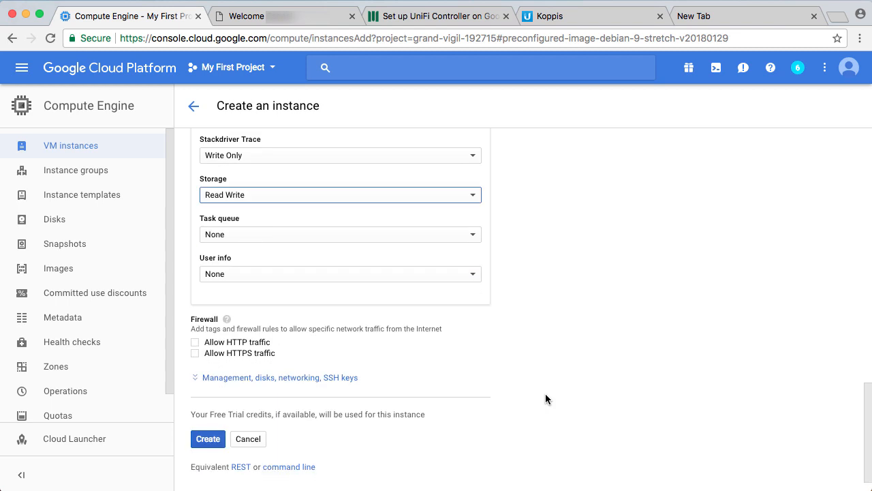
click(312, 363)
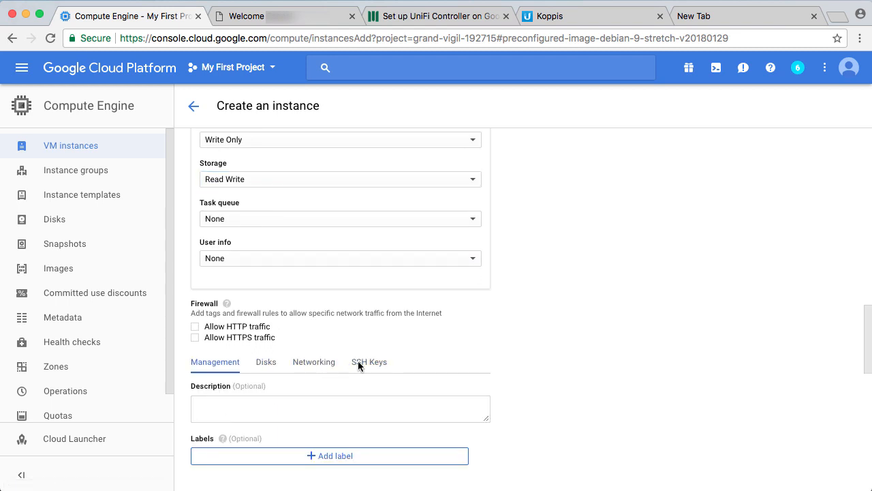
scroll(442, 363, down, 2)
scroll(443, 364, down, 6)
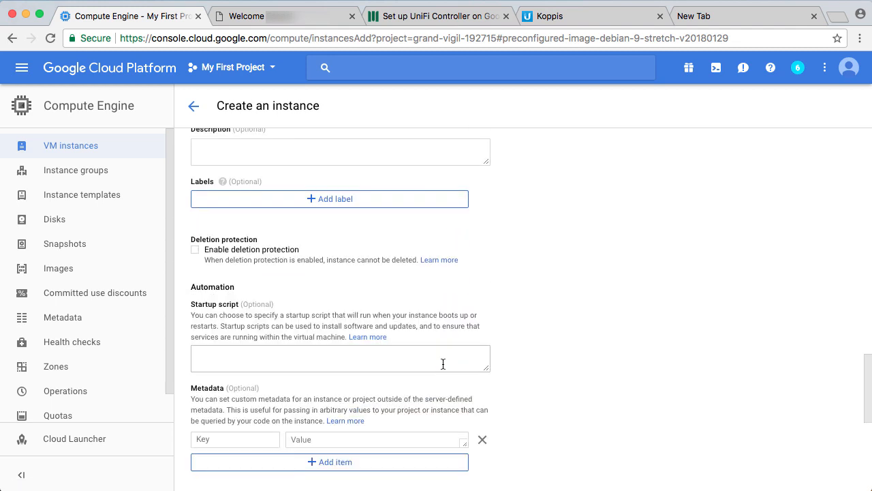
scroll(443, 364, down, 3)
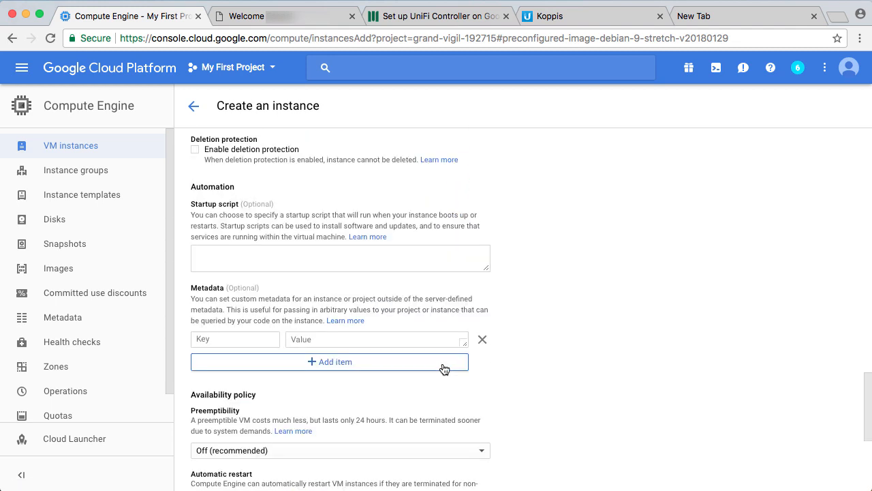
click(257, 339)
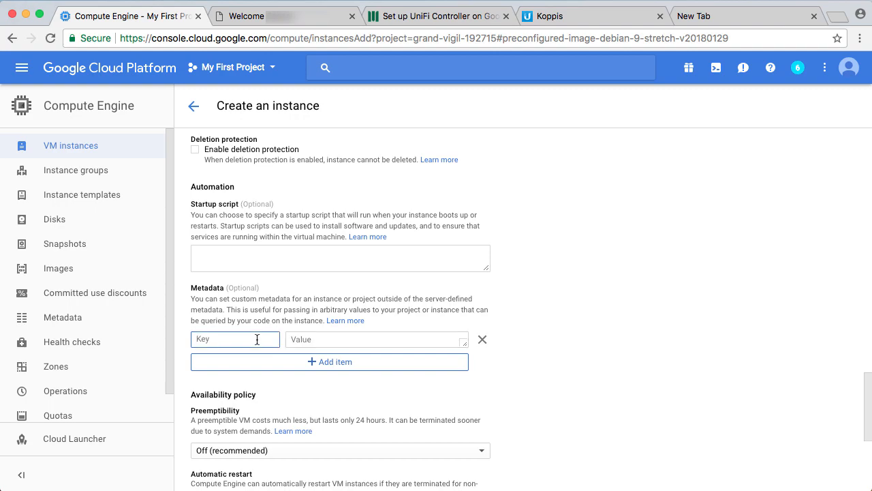
Copy the key startup-script-url from the UniFi setup guide's metadata table into the first metadata entry's key.
click(431, 21)
scroll(432, 288, down, 15)
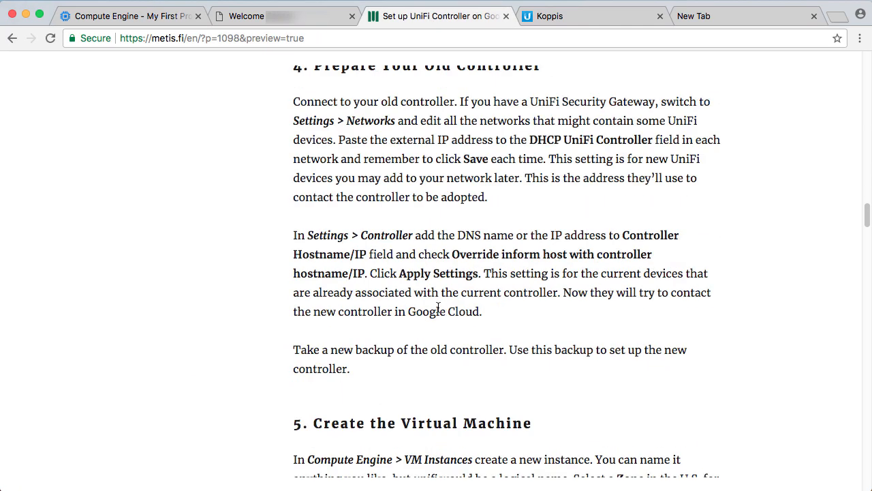
scroll(422, 307, down, 2)
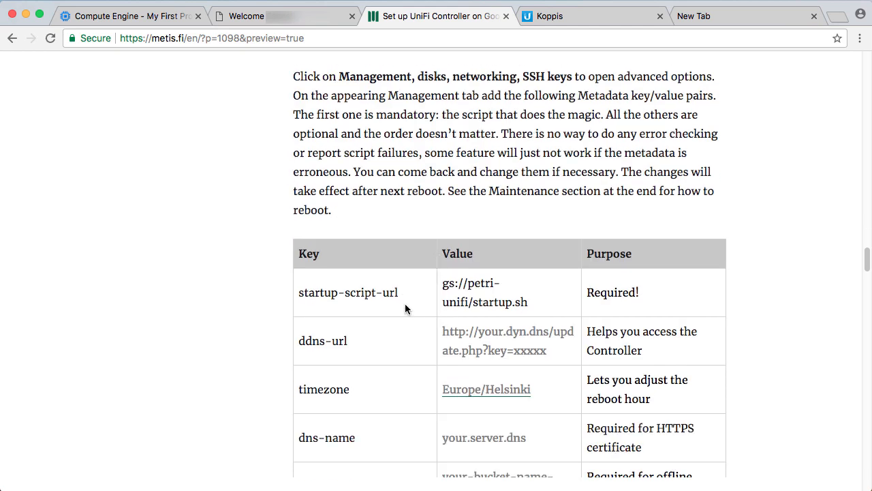
double_click(324, 292)
drag(325, 292, 385, 291)
key(super+c)
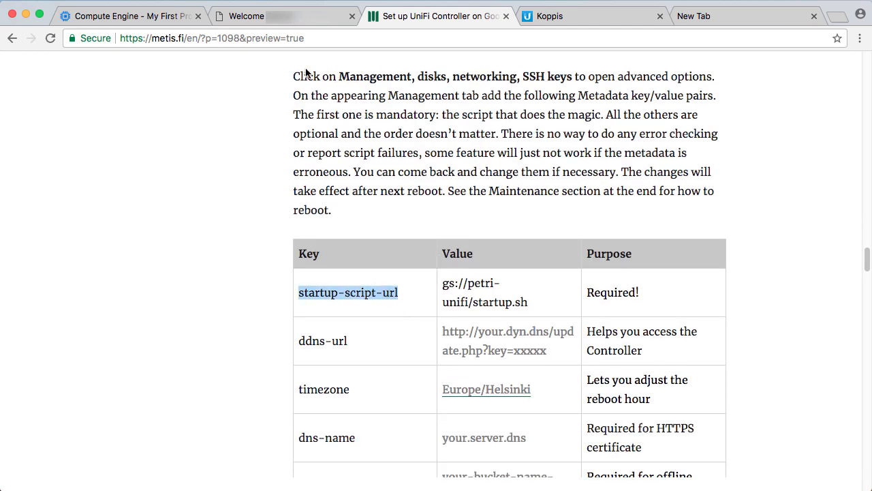
click(131, 20)
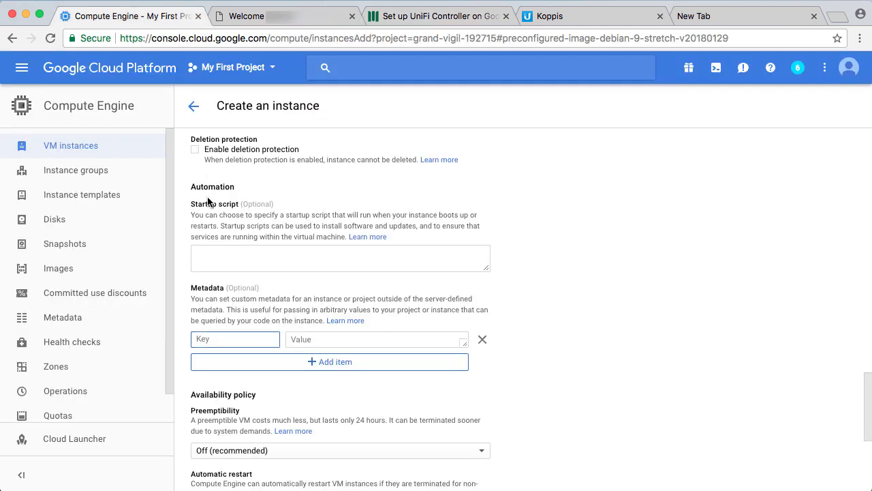
key(super+v)
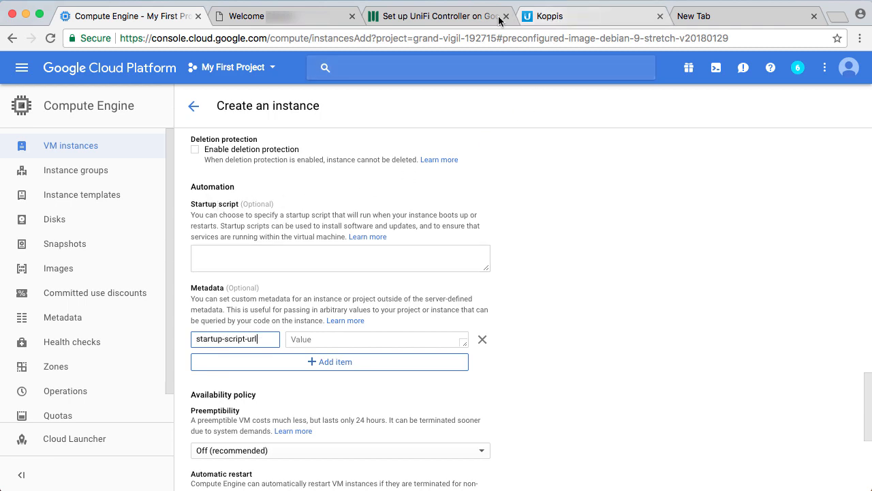
Copy gs://petri-unifi/startup.sh from the setup guide into the value of the startup-script-url metadata entry.
click(434, 19)
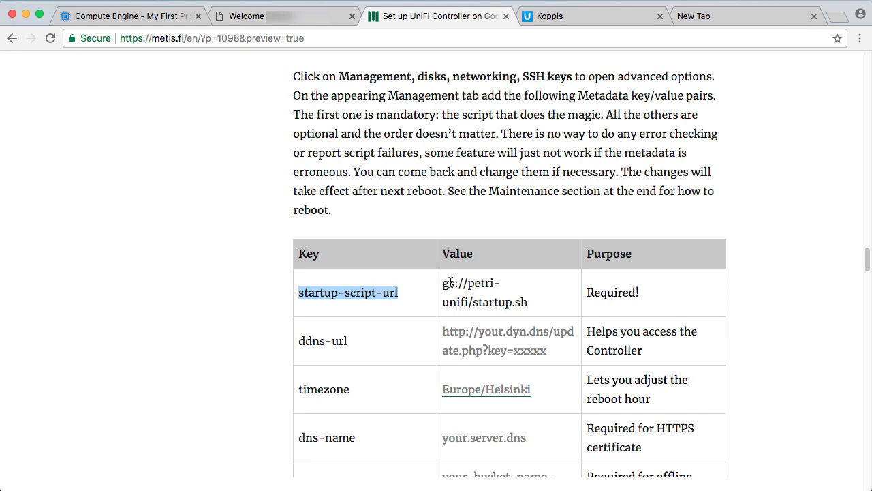
drag(450, 281, 520, 298)
key(cmd+c)
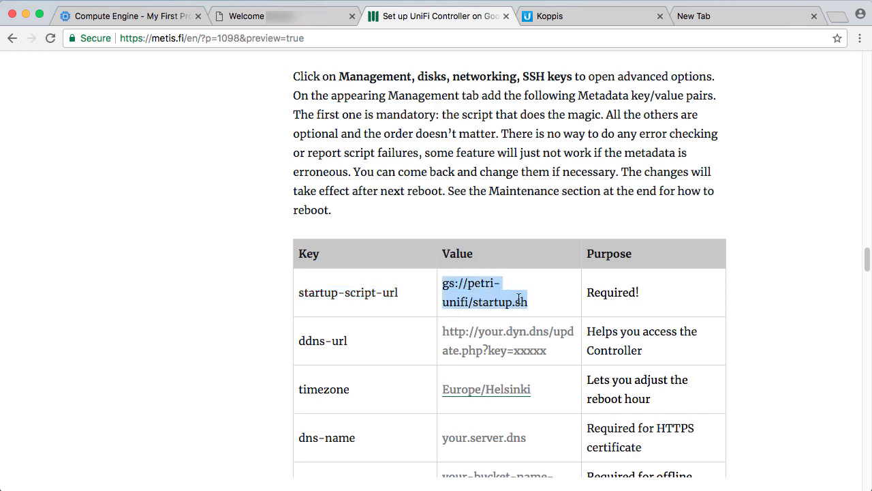
click(157, 17)
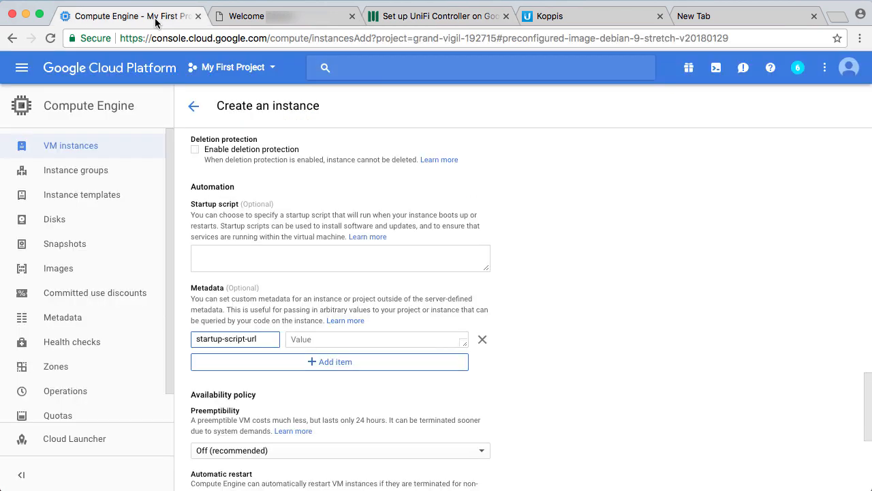
click(332, 339)
key(cmd+v)
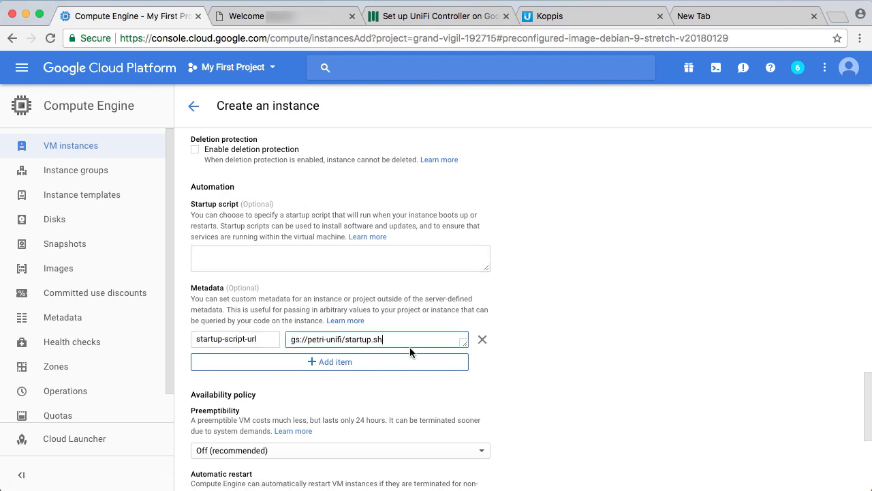
Add a second metadata item and give it the key ddns-url, copied from the setup guide.
click(400, 361)
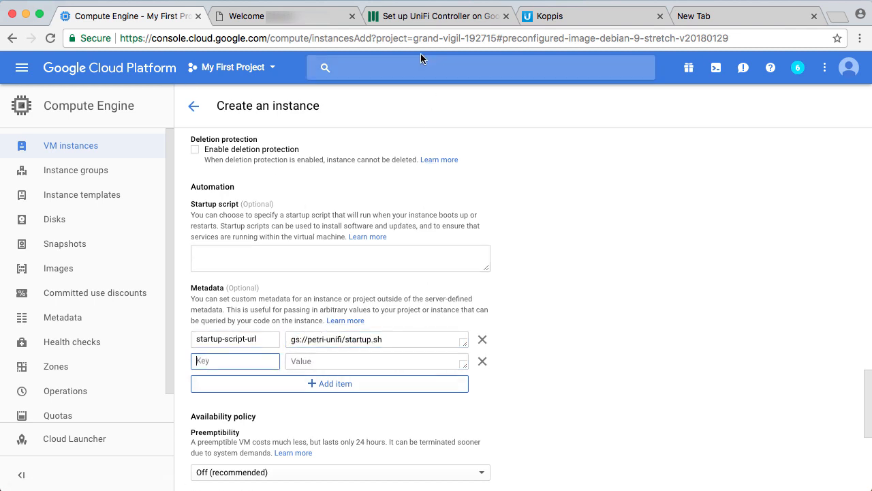
click(436, 15)
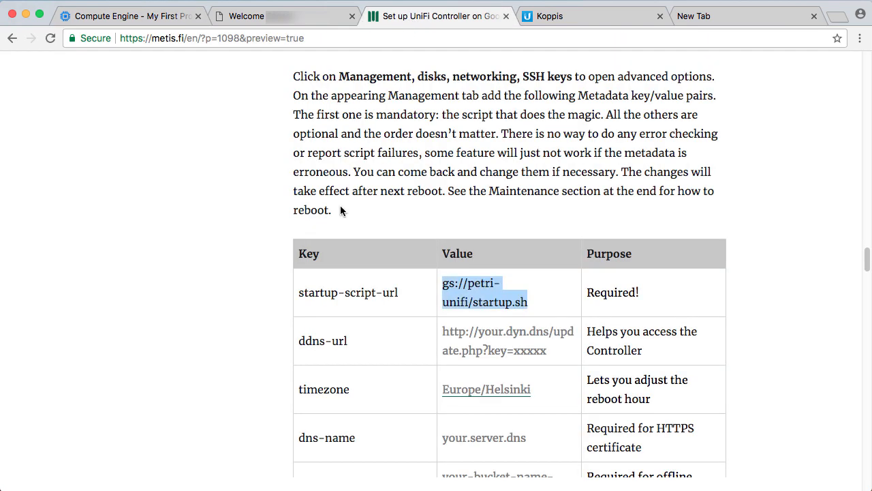
double_click(313, 340)
drag(313, 340, 334, 342)
key(ctrl+c)
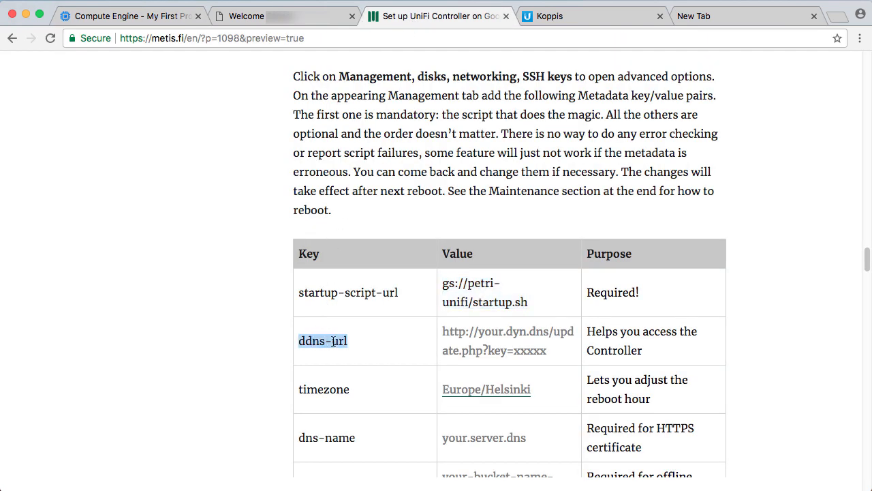
click(112, 16)
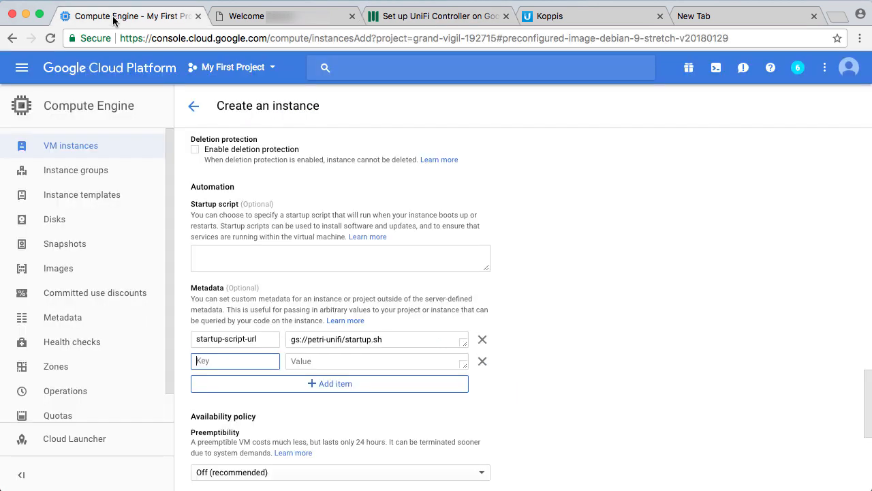
key(ctrl+v)
Copy the link address of the Direct URL for koppis.my.to from the Dynamic DNS page of FreeDNS.
click(300, 363)
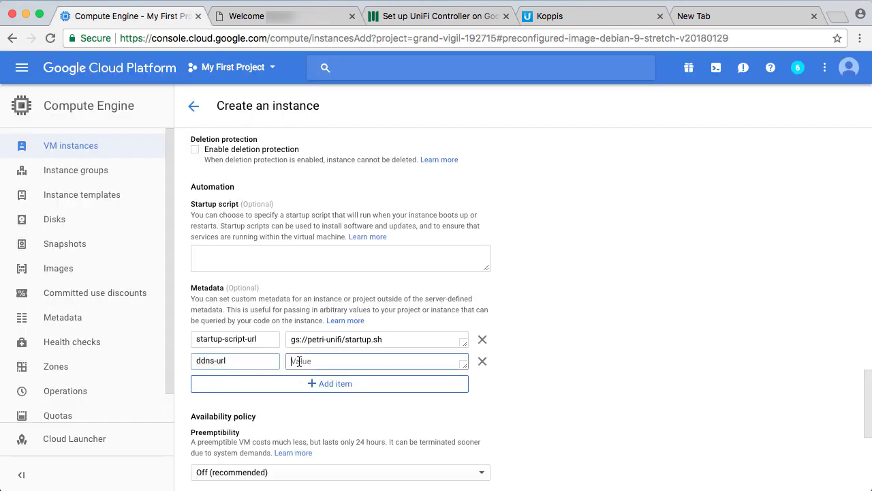
click(267, 20)
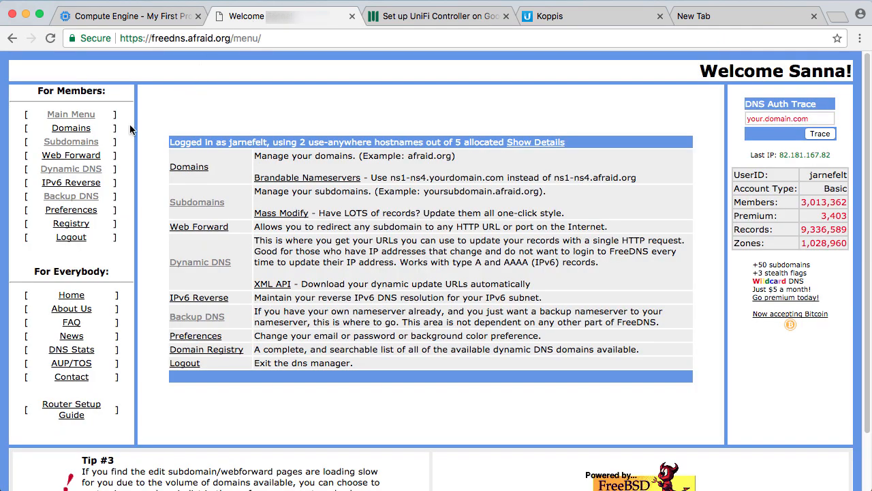
click(80, 143)
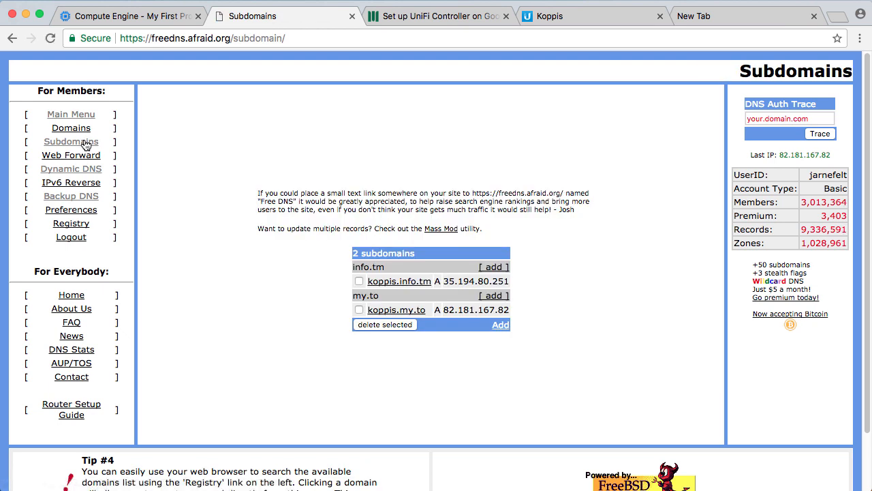
click(87, 170)
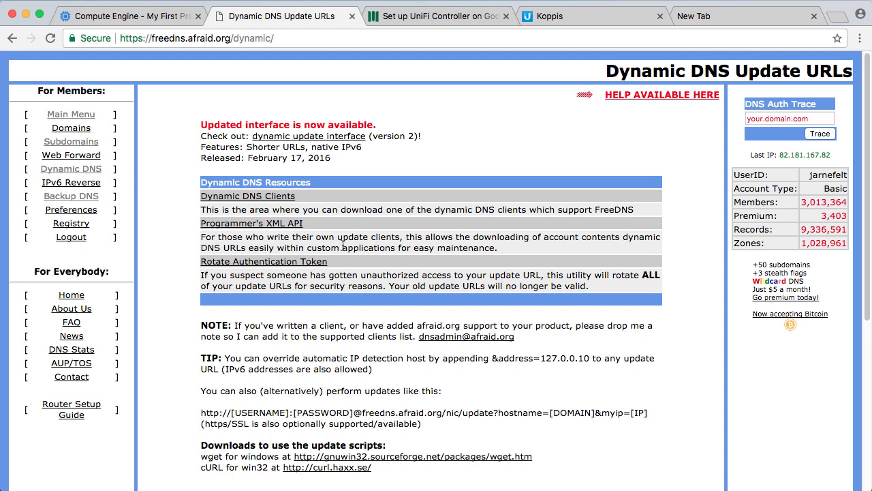
scroll(343, 245, down, 2)
scroll(343, 245, down, 5)
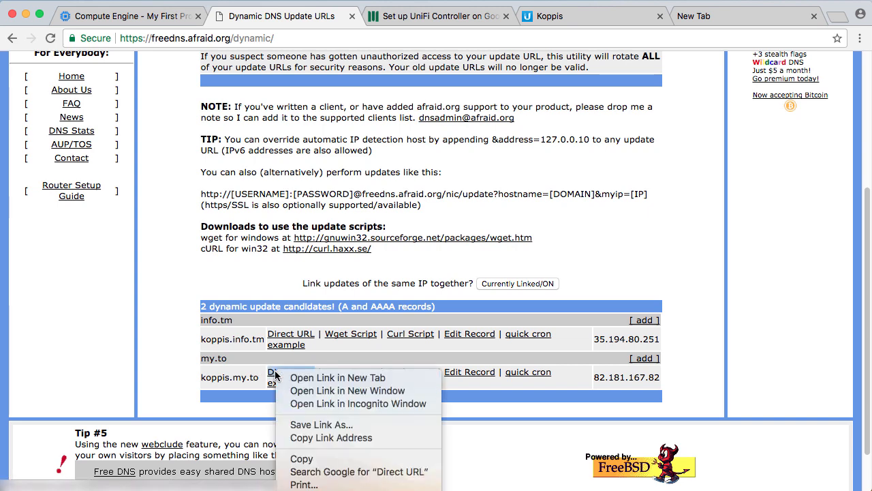
right_click(275, 374)
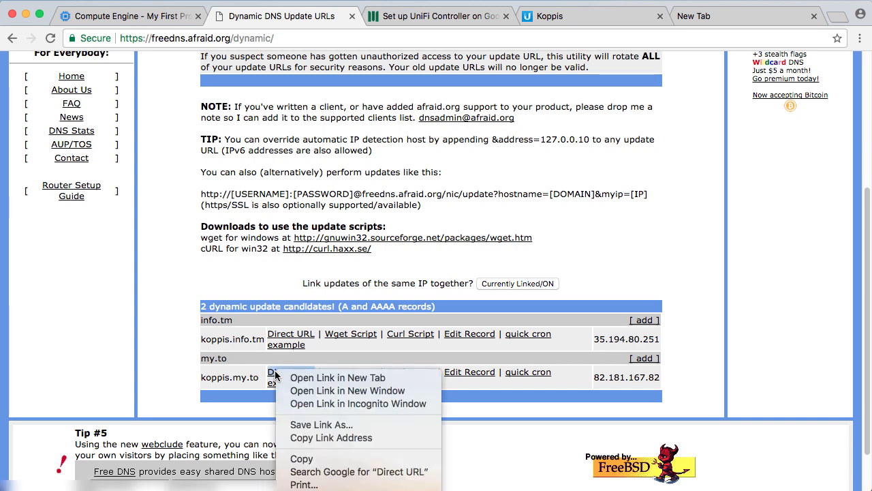
click(297, 437)
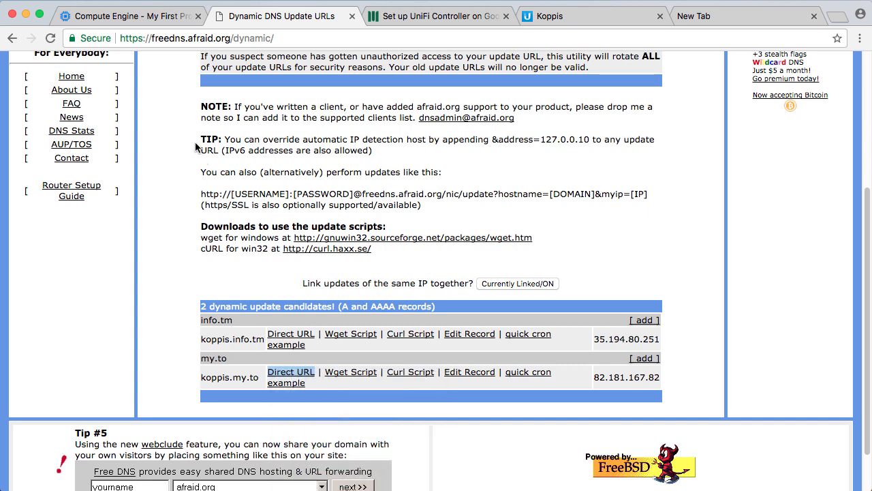
Back in the instance form, paste the private update URL as the ddns-url value and add a third, empty metadata item.
click(130, 17)
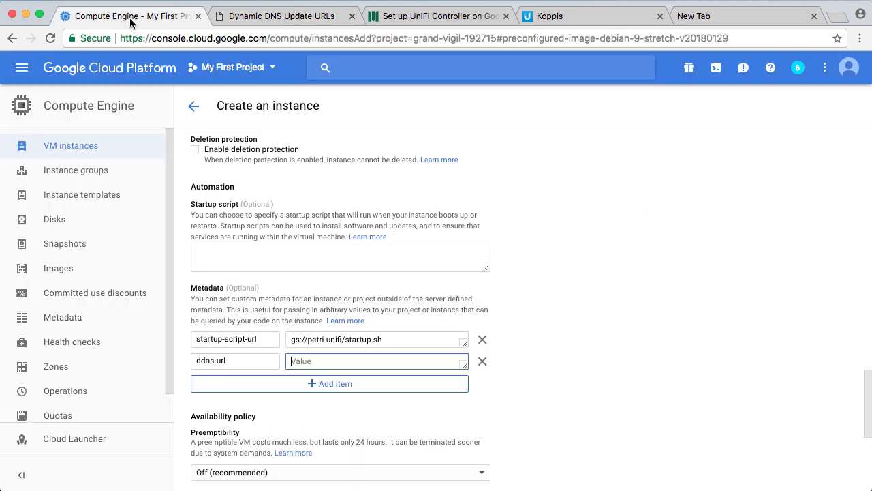
key(super+v)
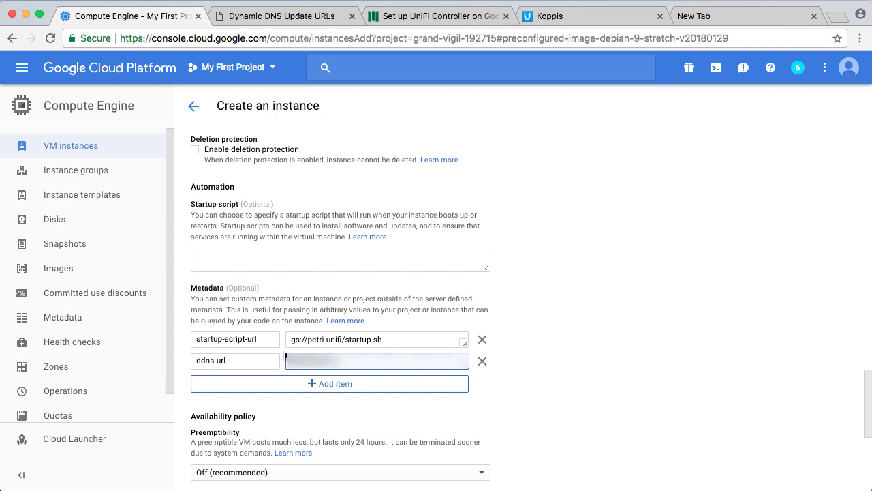
click(297, 387)
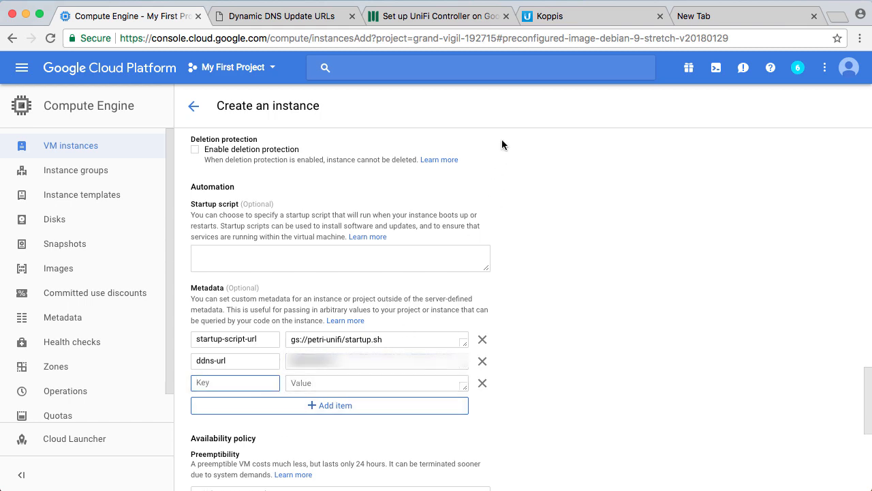
Give the empty third metadata item the key timezone, copied from the setup guide, and the value Europe/Helsinki.
click(439, 21)
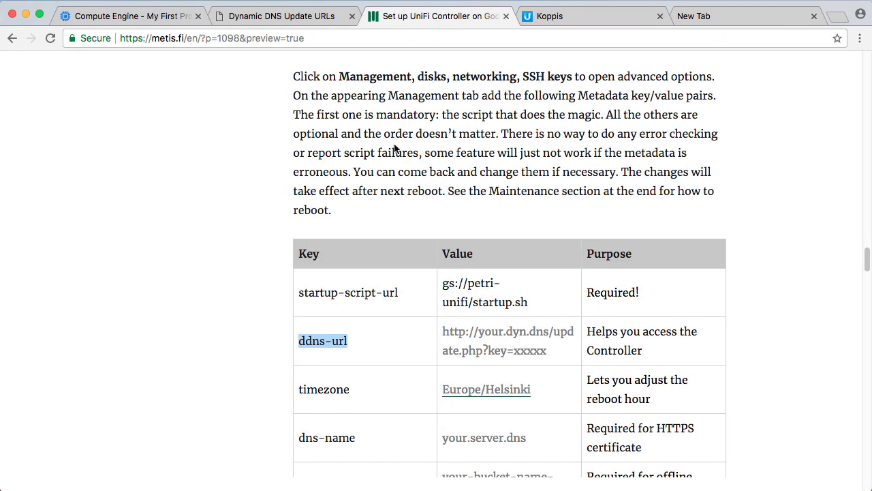
double_click(327, 389)
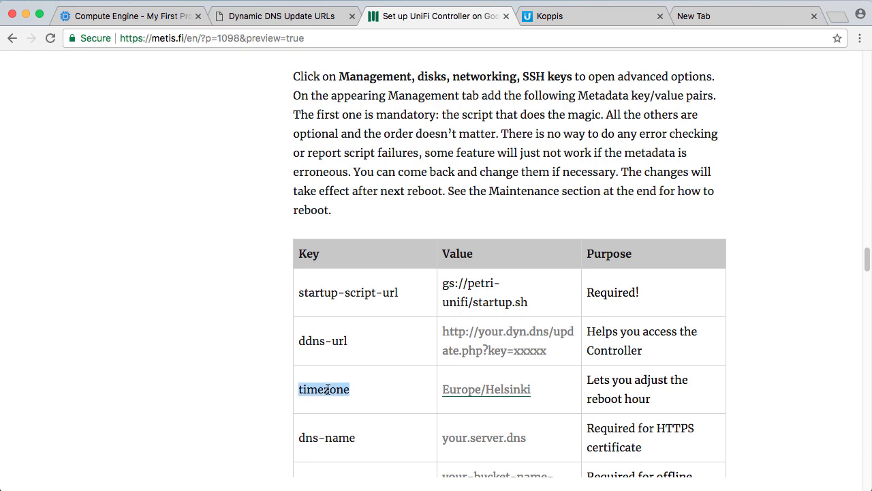
click(117, 15)
key(super+v)
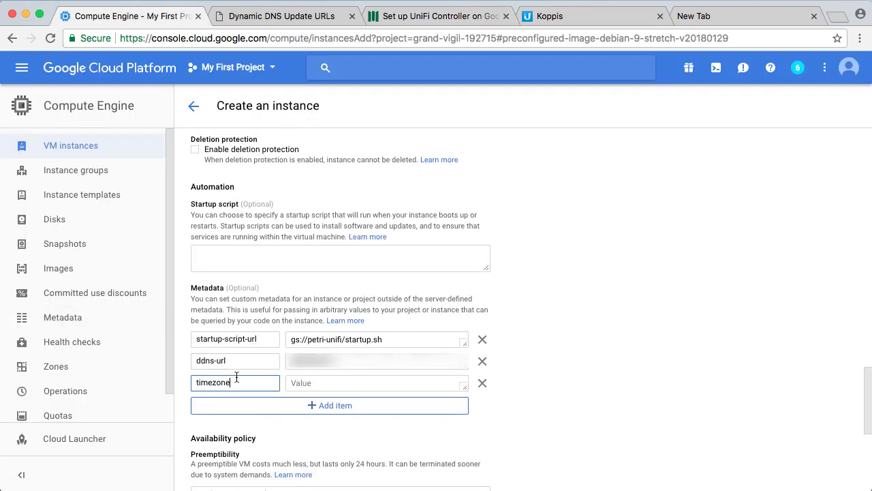
click(329, 383)
text(E)
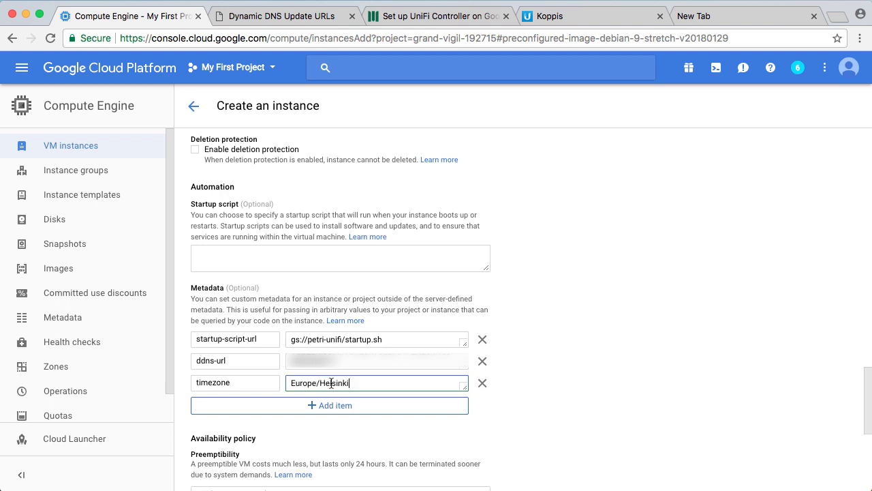
text(urope/Helsinki)
Add a fourth metadata item with the key dns-name, copied from the setup guide, and the value koppis.my.to.
click(343, 405)
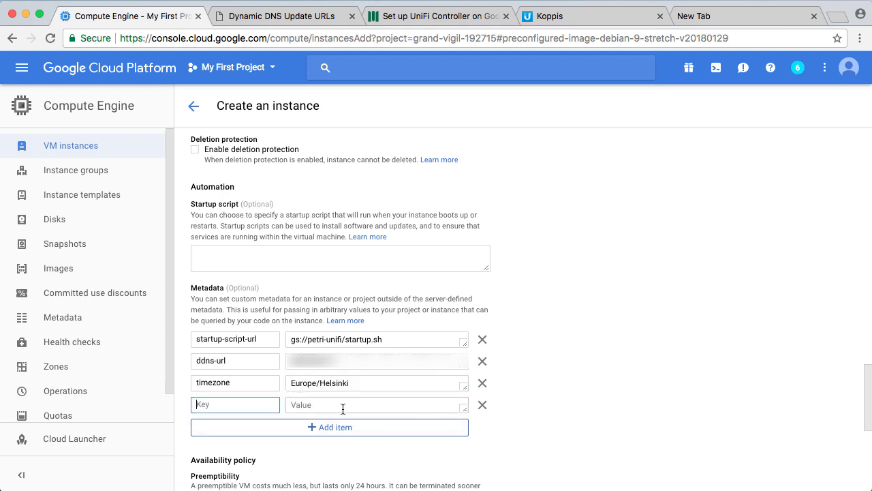
click(446, 20)
click(312, 438)
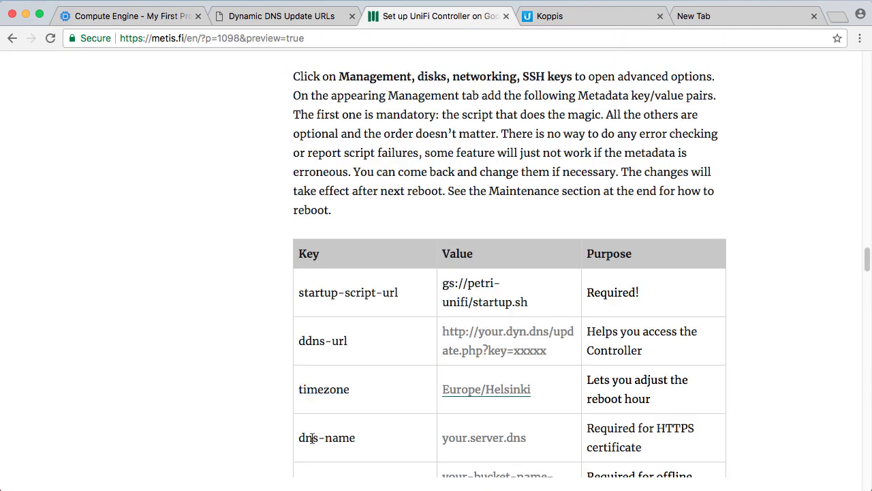
drag(312, 438, 340, 438)
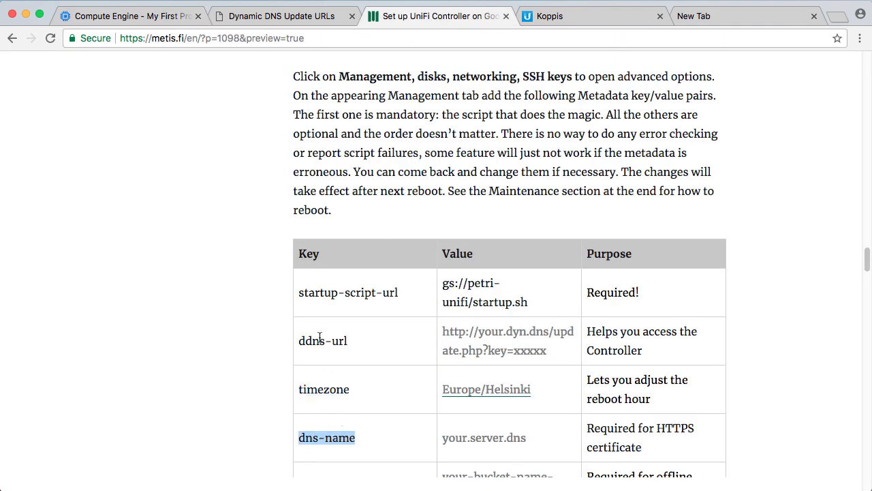
click(134, 19)
key(super+v)
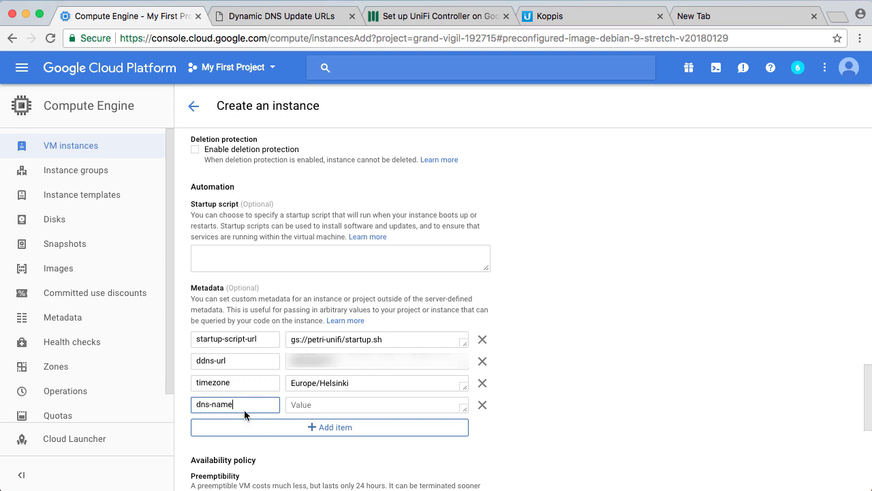
click(337, 409)
text(k)
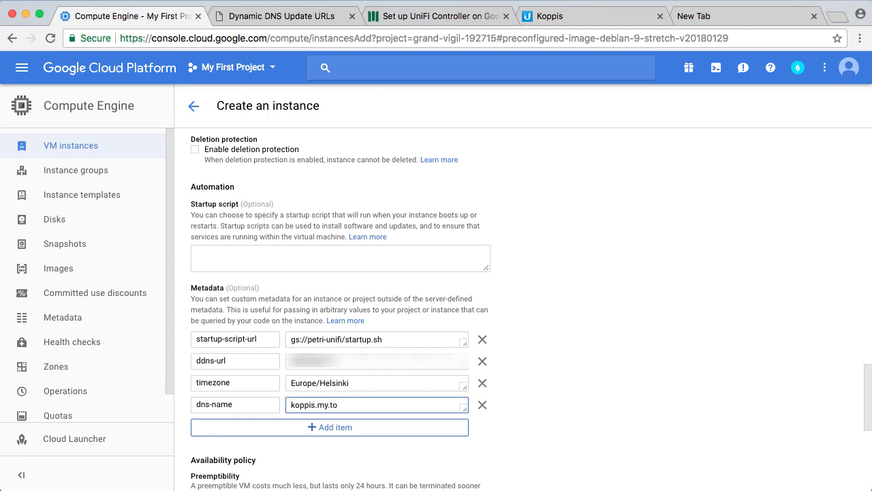
text(oppis.my.to)
Add a fifth metadata item with the key bucket, copied from the setup guide, and the value koppis-backup.
click(336, 426)
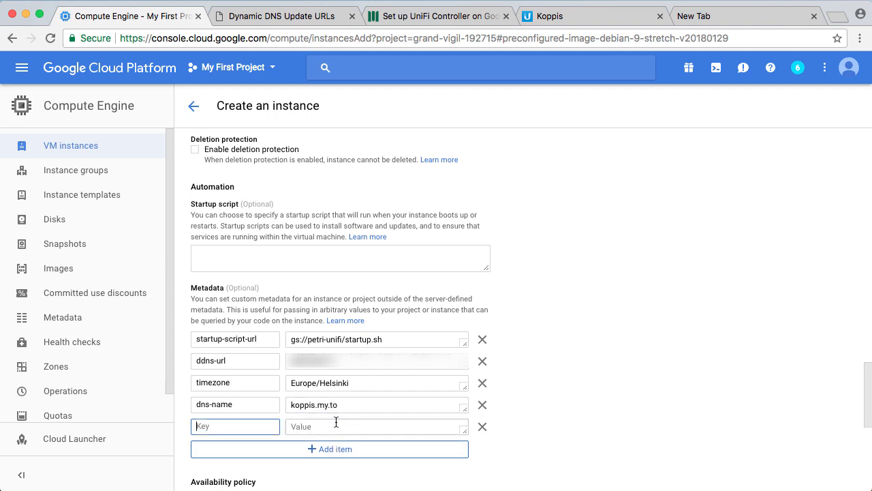
click(452, 18)
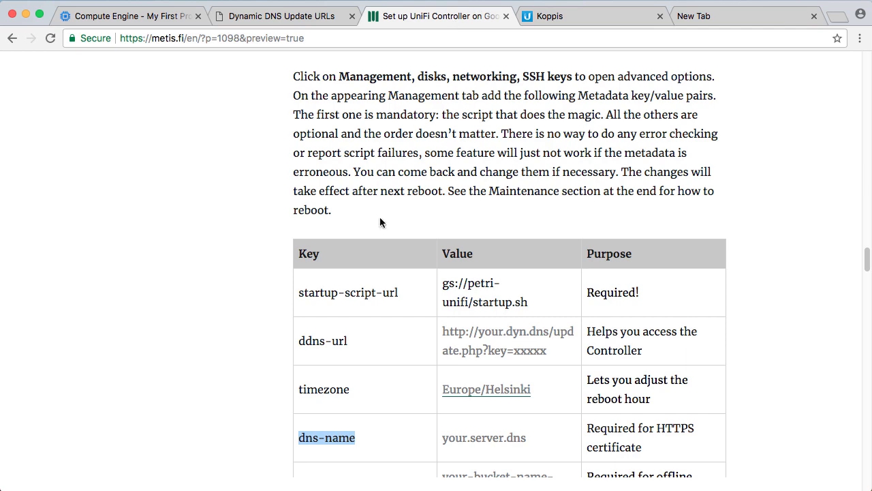
scroll(335, 300, down, 1)
scroll(335, 301, down, 1)
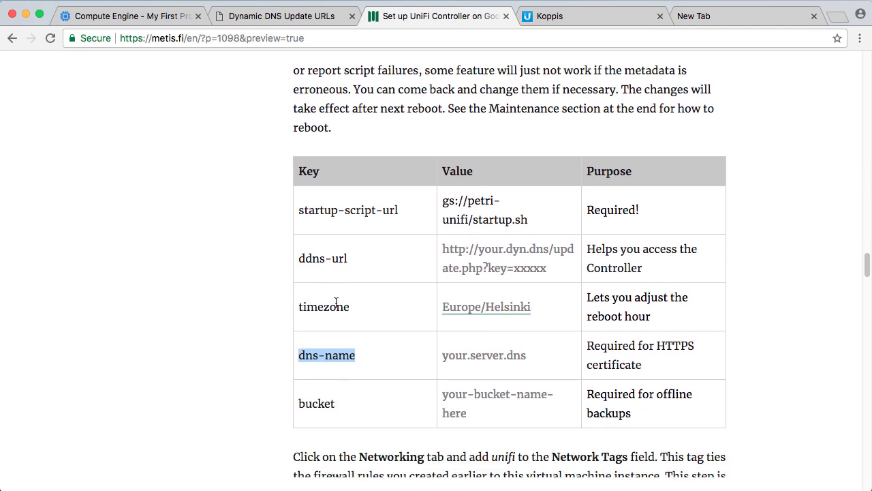
double_click(317, 403)
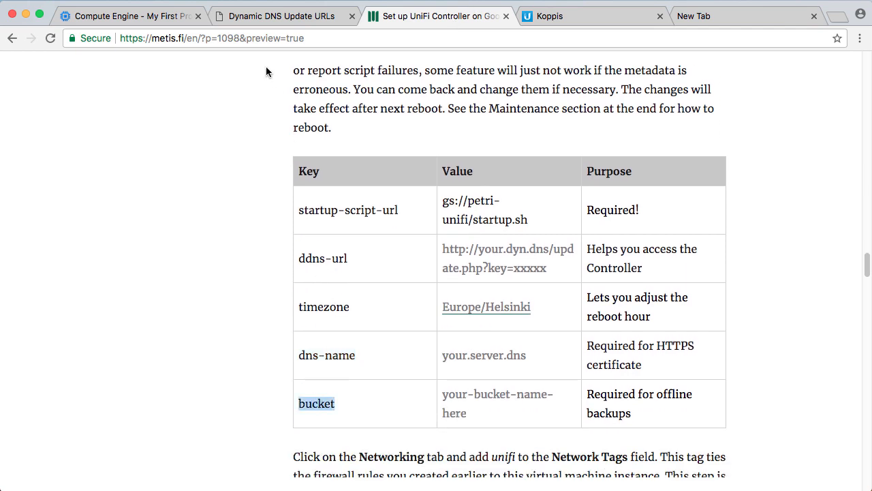
click(150, 18)
key(ctrl+v)
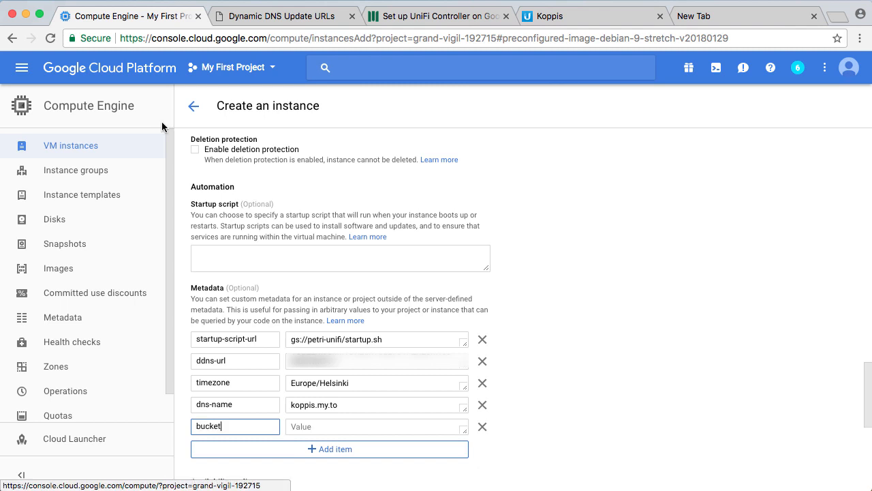
click(312, 425)
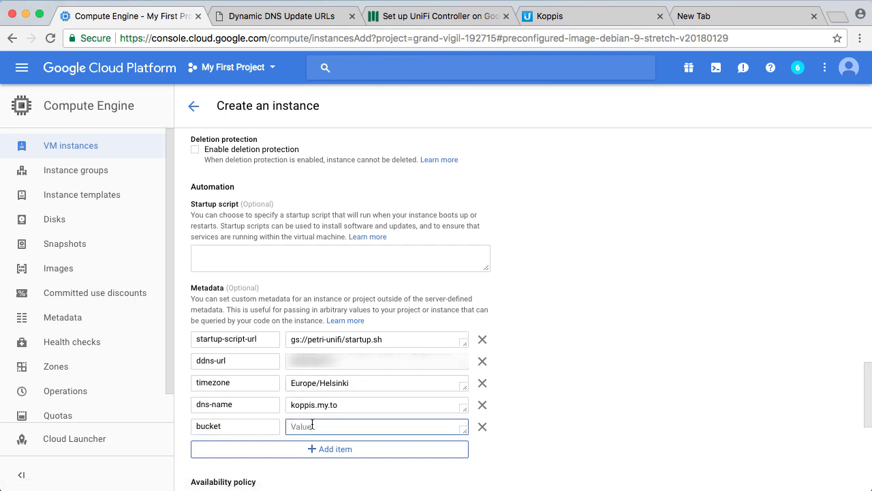
text(koppis-backup)
Add the network tag unifi to the instance's networking settings.
scroll(586, 376, up, 3)
scroll(586, 377, up, 2)
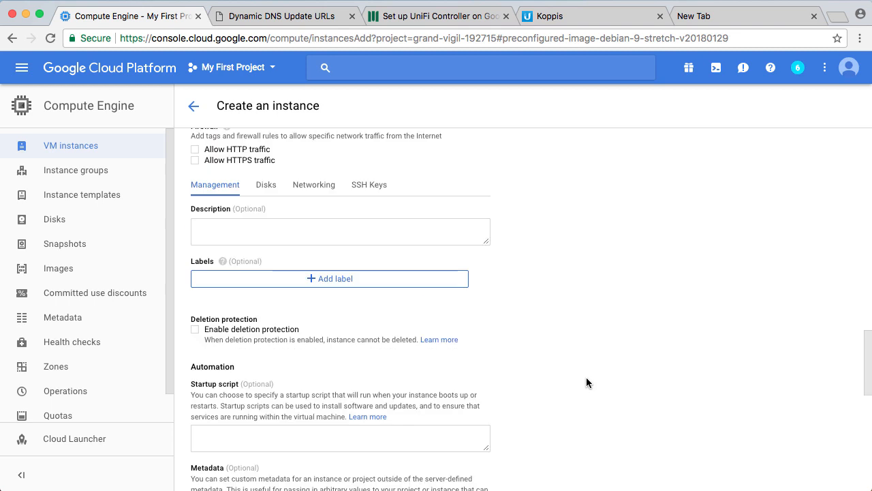
click(318, 192)
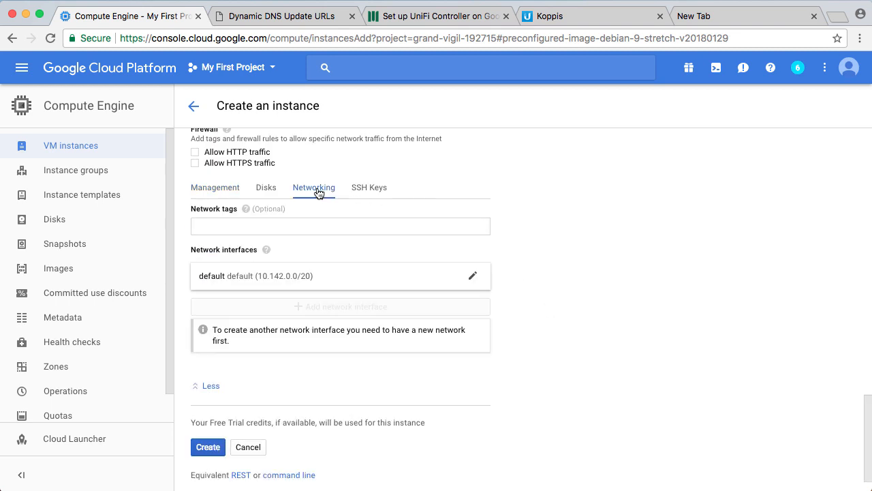
click(243, 228)
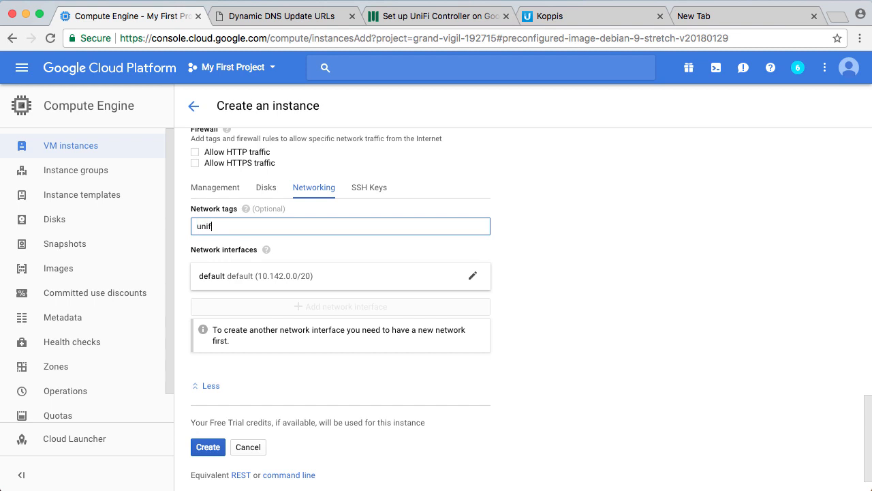
Assign the reserved unifi-ip address as the external IP of the default network interface and create the instance.
click(281, 279)
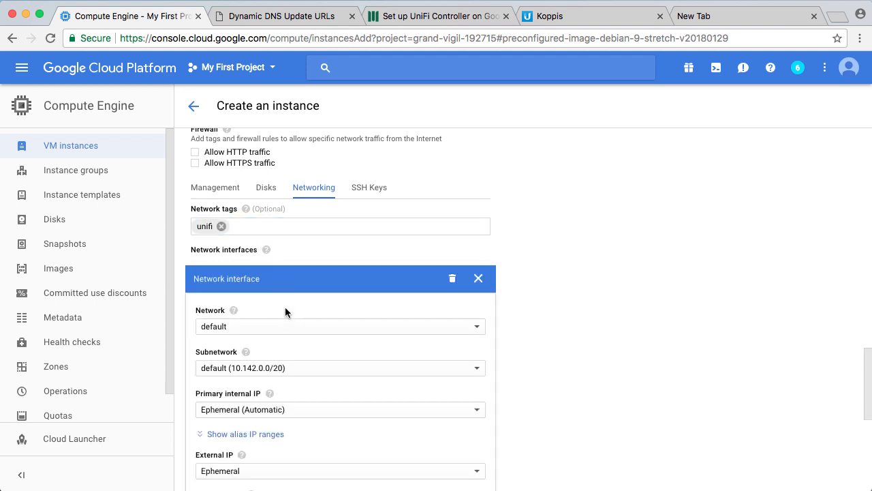
scroll(286, 314, down, 2)
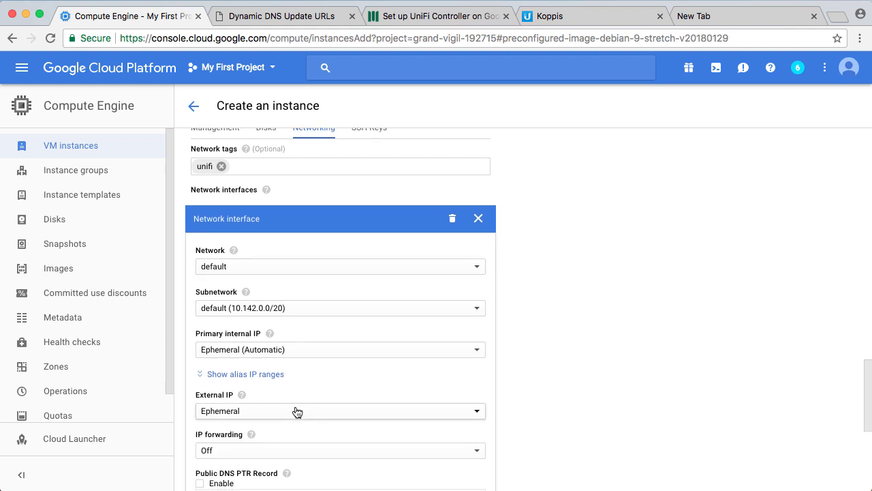
scroll(297, 412, down, 1)
click(273, 365)
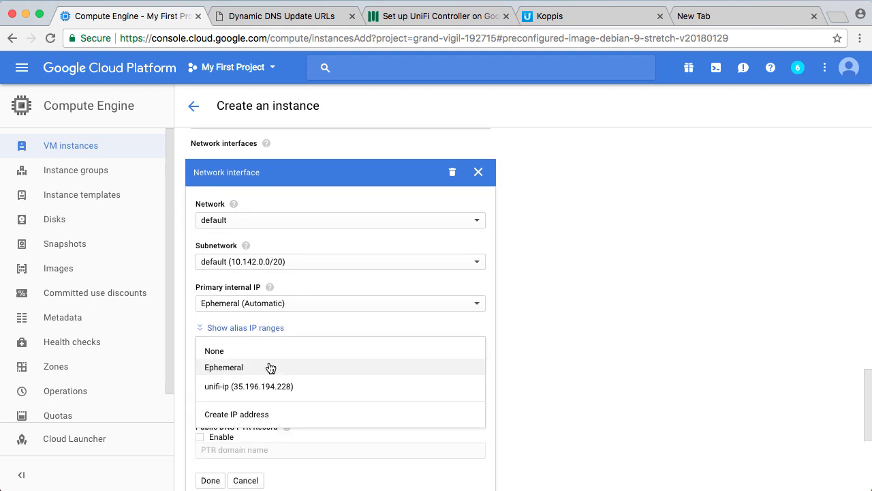
click(265, 386)
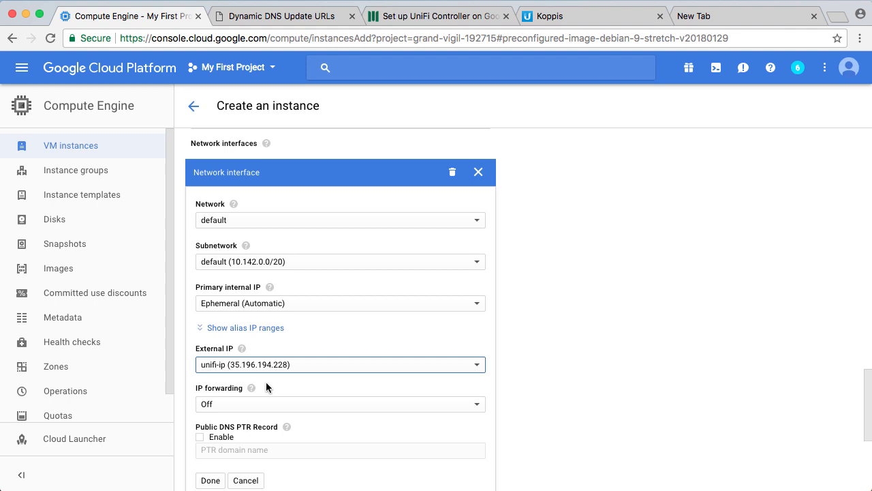
scroll(266, 385, down, 1)
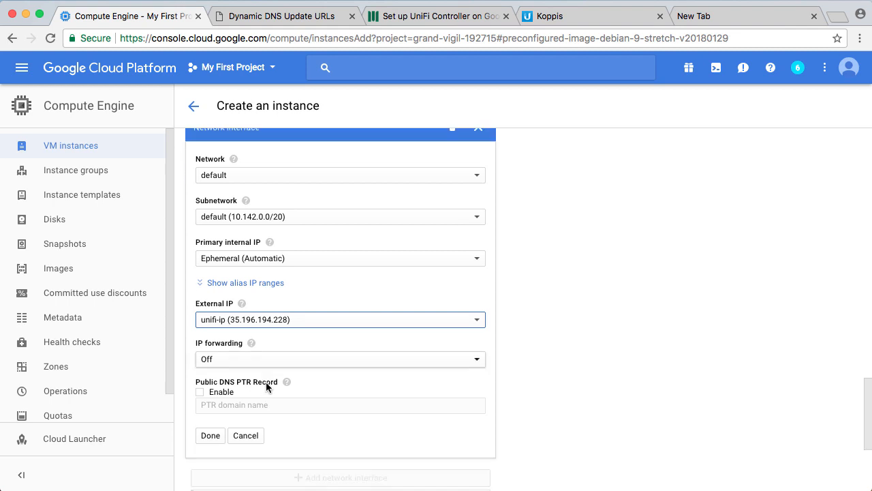
click(211, 433)
click(208, 409)
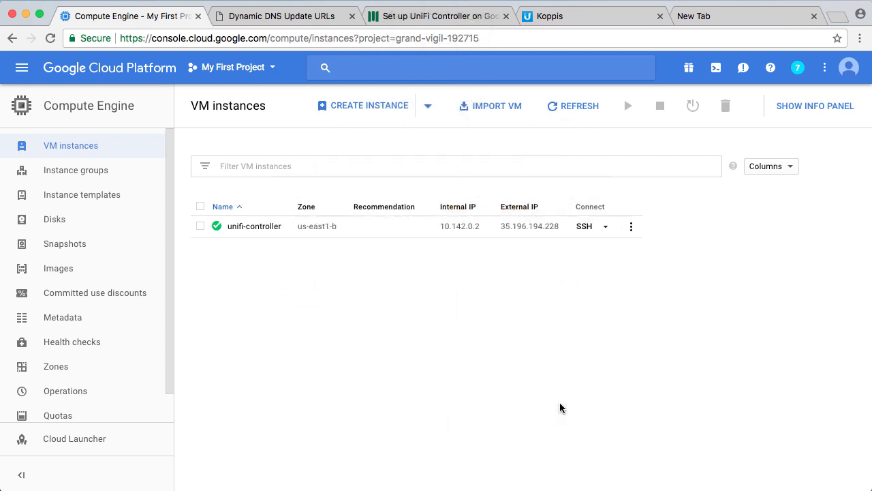
Open koppis.my.to in the empty browser tab to load the new UniFi controller.
click(719, 21)
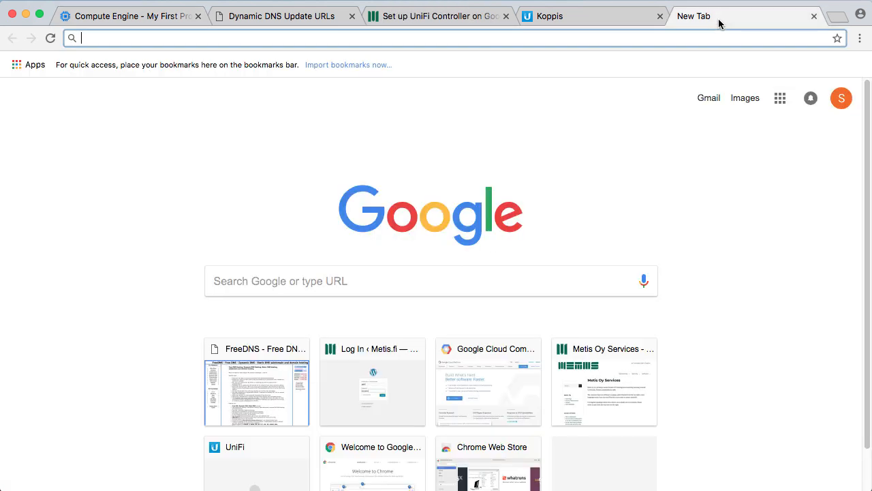
text(ko)
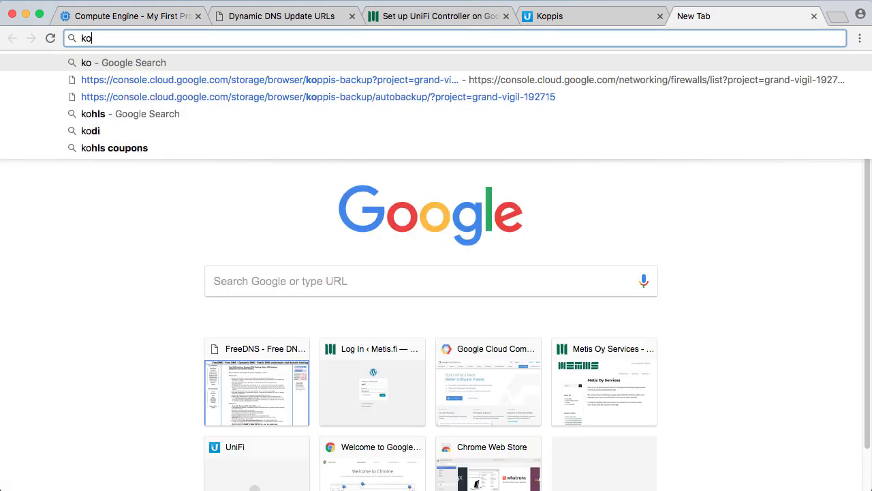
text(ppis.)
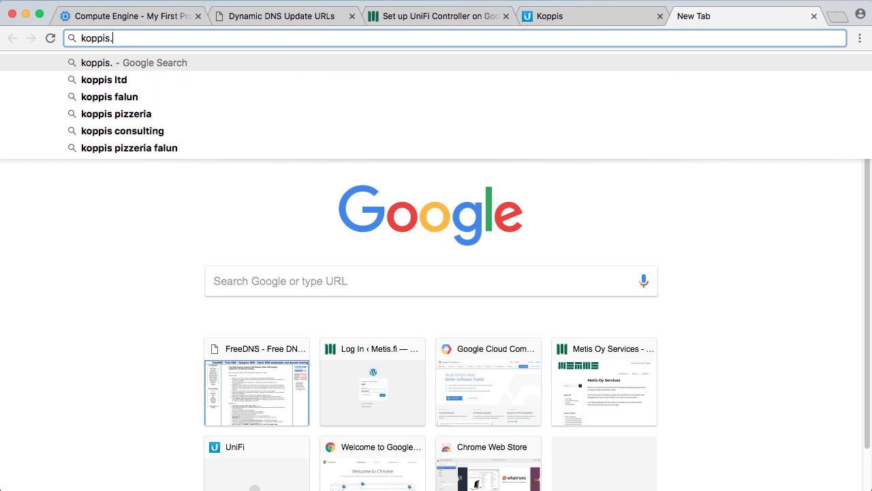
text(my.to)
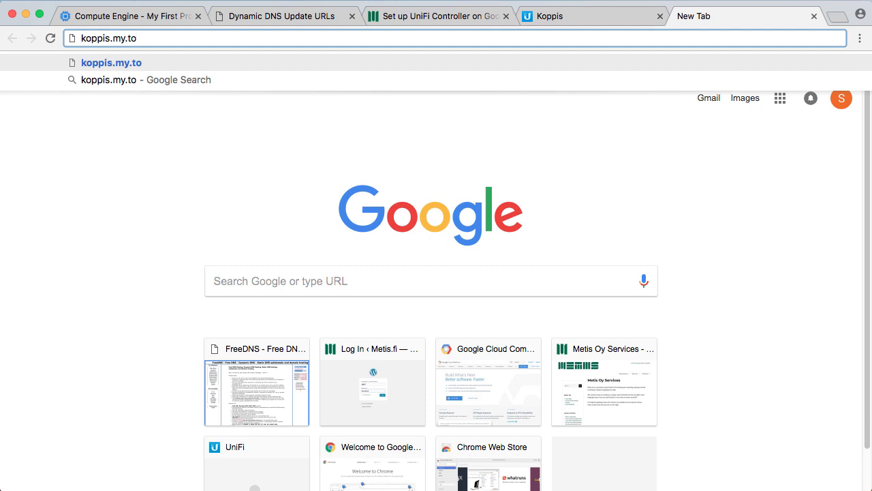
key(Return)
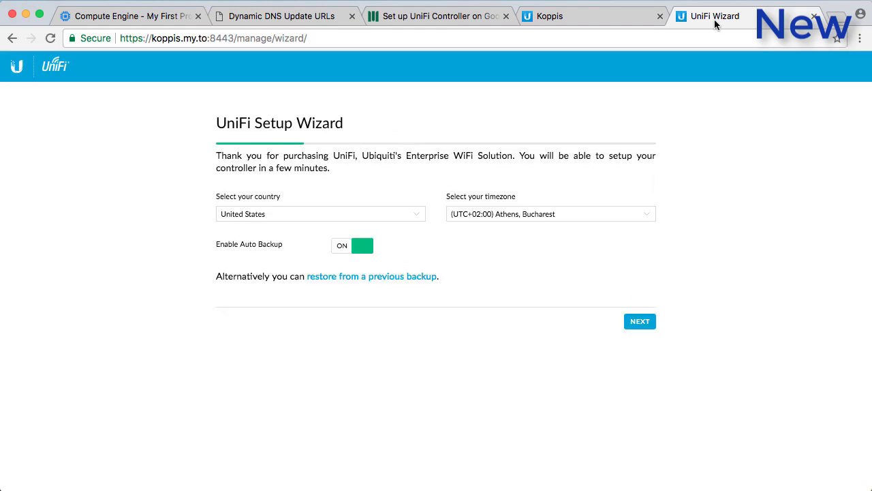
Inspect the HTTPS certificate of the koppis.my.to site and close its details.
click(92, 38)
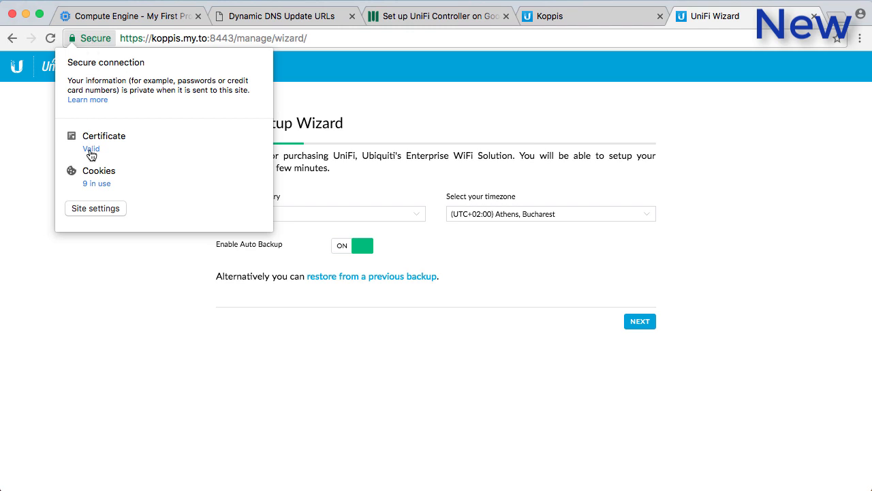
click(91, 149)
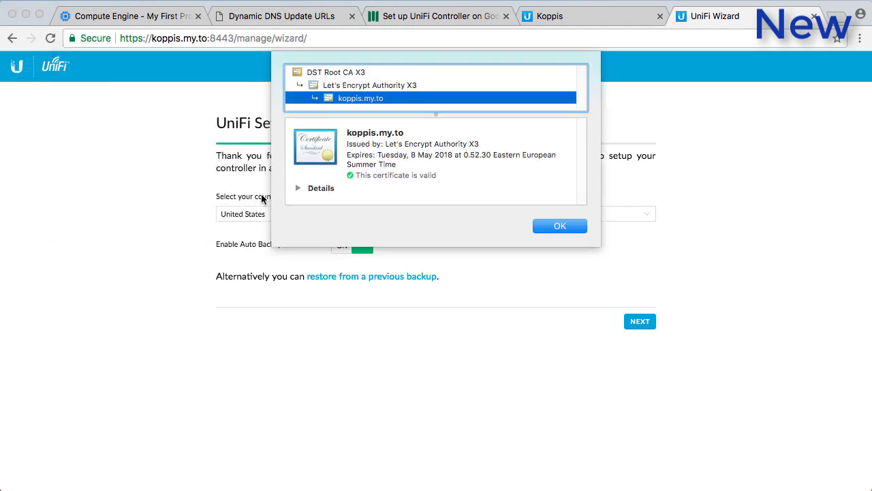
click(557, 227)
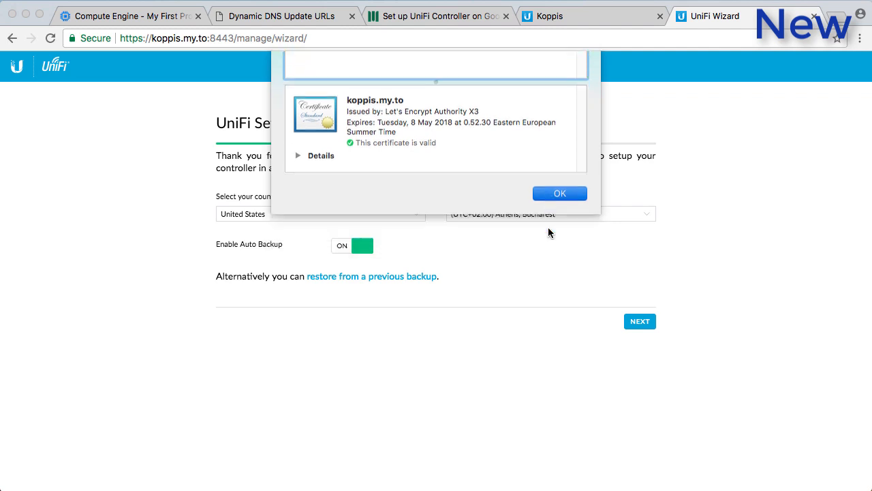
Restore the new controller from the backup file 5.6.29.unf in the Downloads folder and confirm the restore.
click(390, 278)
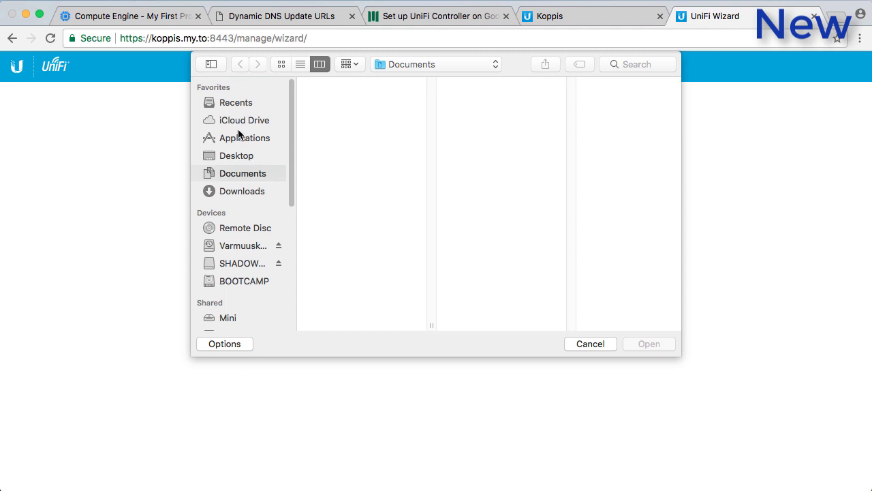
click(241, 192)
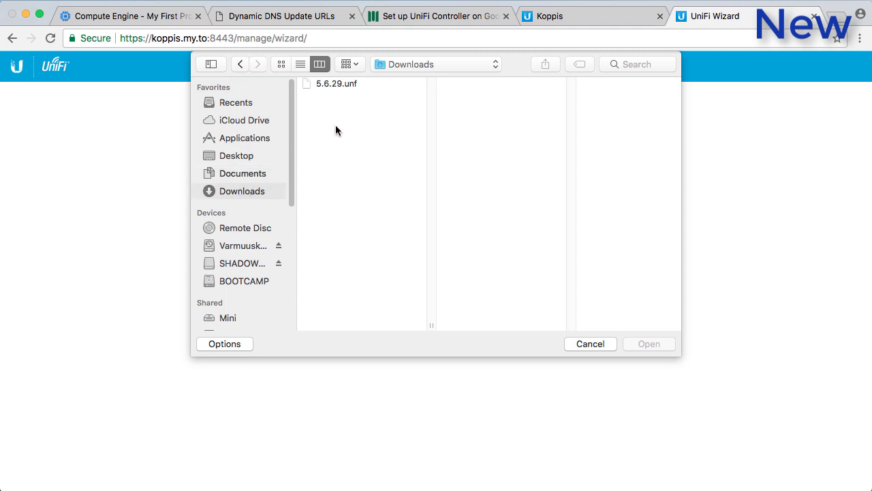
click(334, 83)
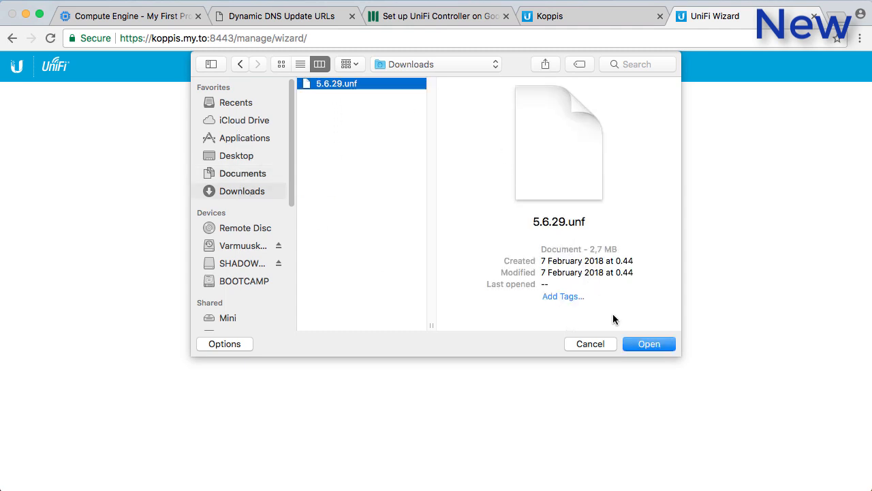
click(632, 343)
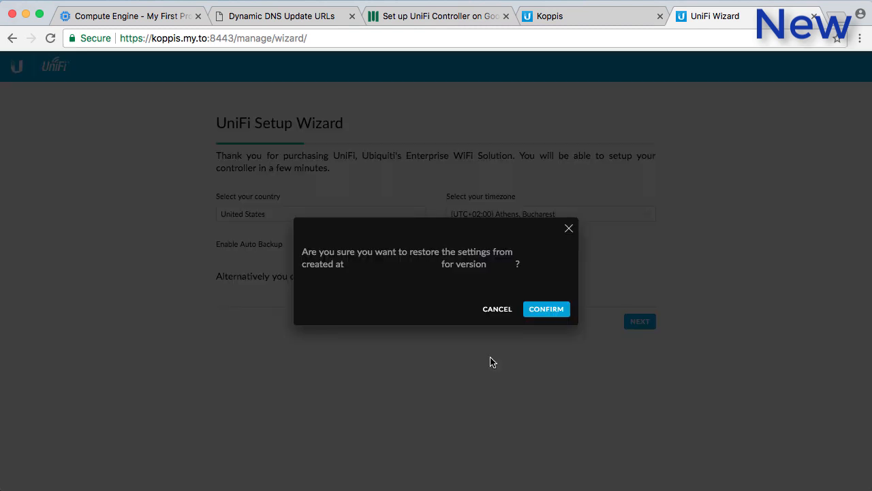
click(543, 310)
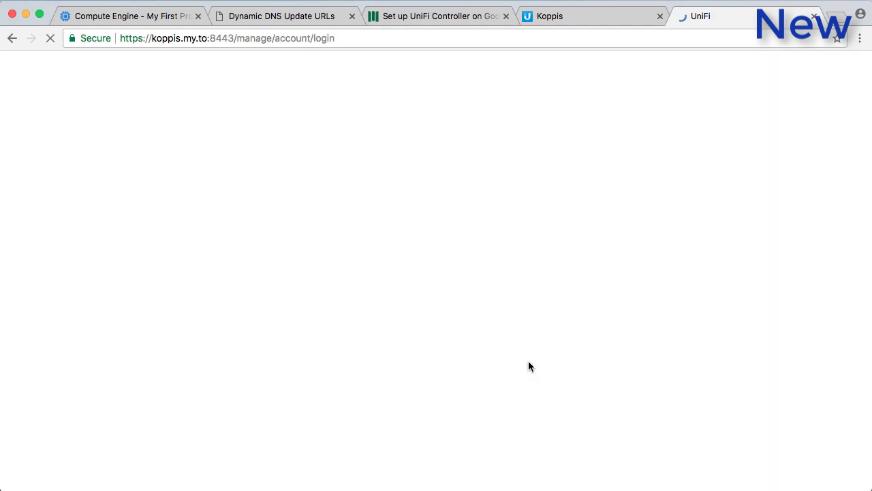
Sign in to the restored controller with the admin username and account password, without saving the password, and open its device list.
text(Pe)
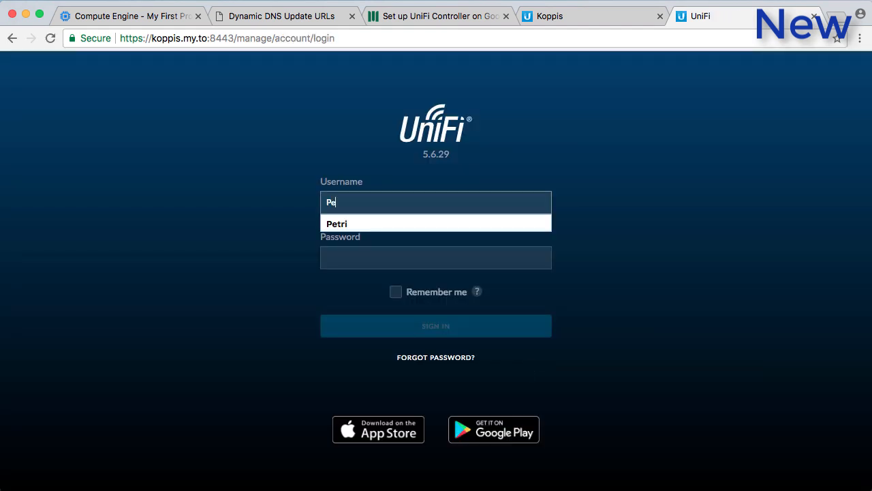
text(tri)
key(Tab)
text(•)
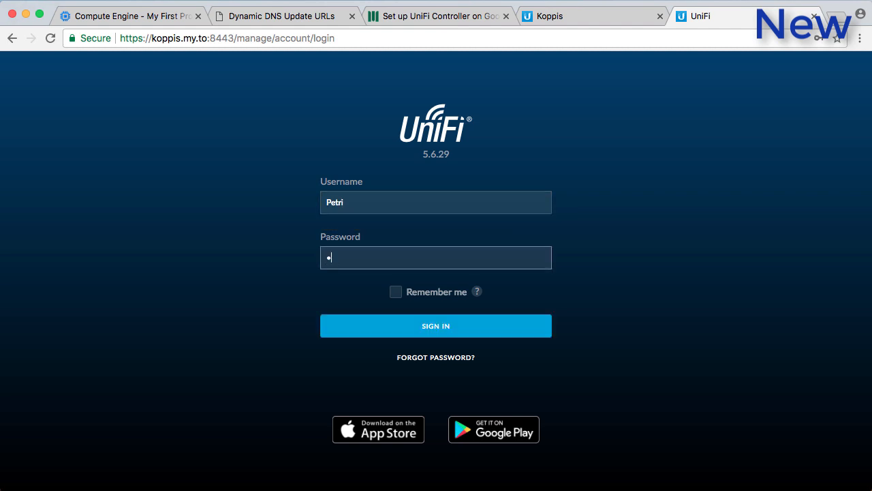
text(••)
click(467, 331)
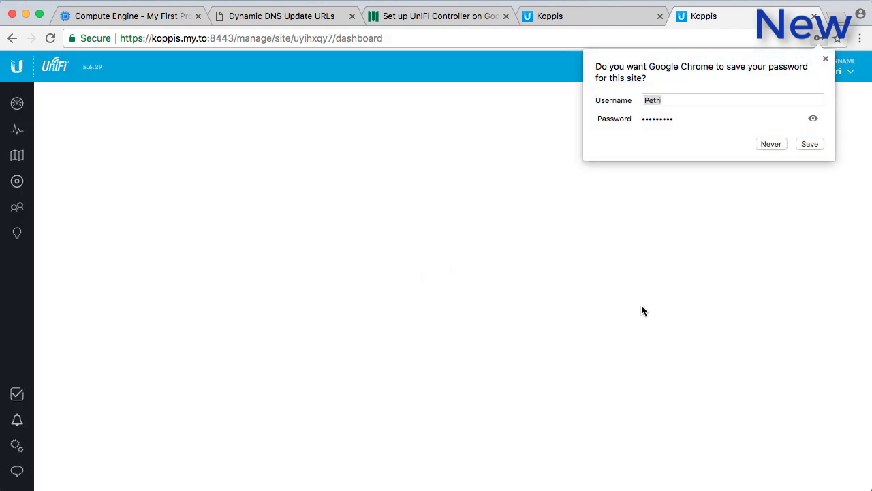
click(825, 59)
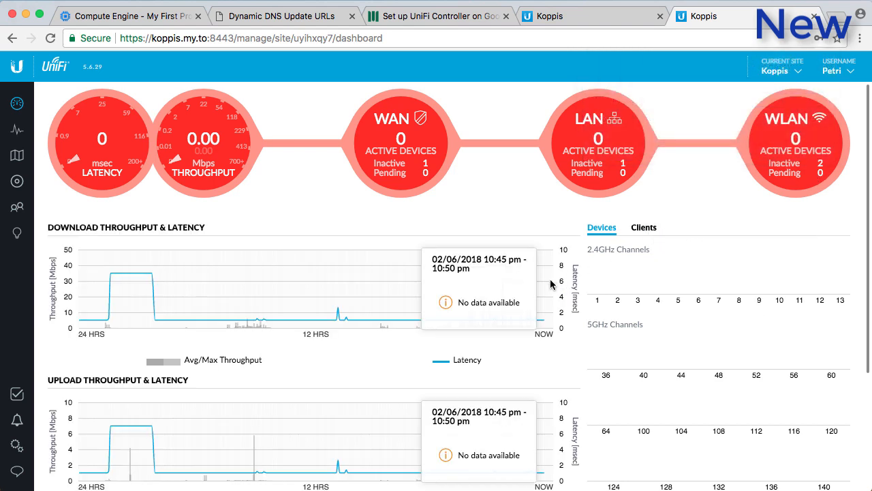
click(17, 182)
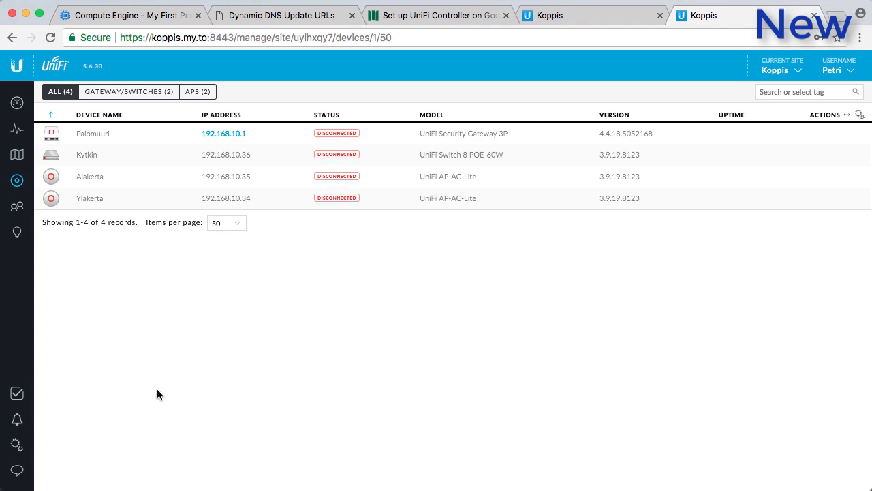
Set the new controller's Controller Hostname/IP to koppis.my.to, apply the changes and return to the device list.
click(17, 445)
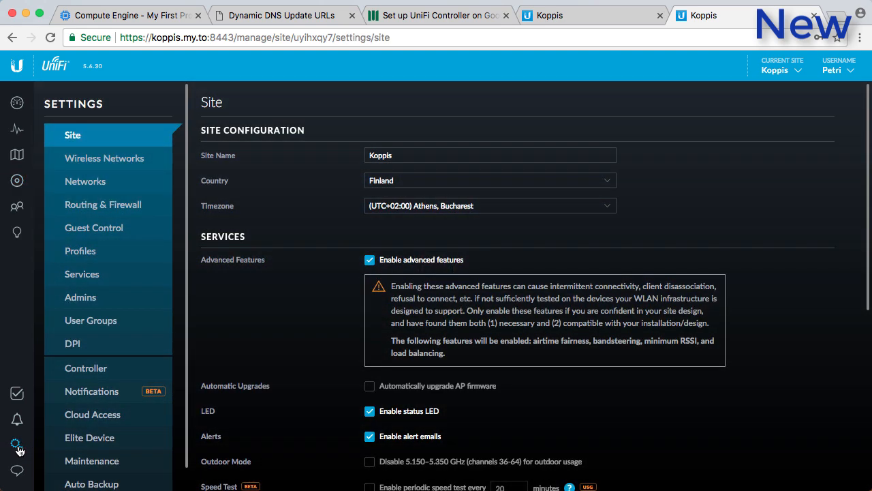
click(78, 371)
click(370, 275)
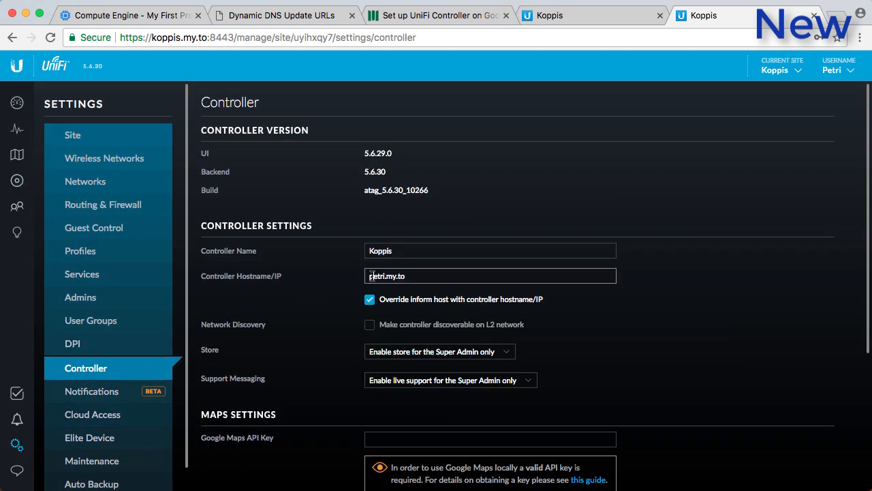
double_click(371, 275)
text(koppis)
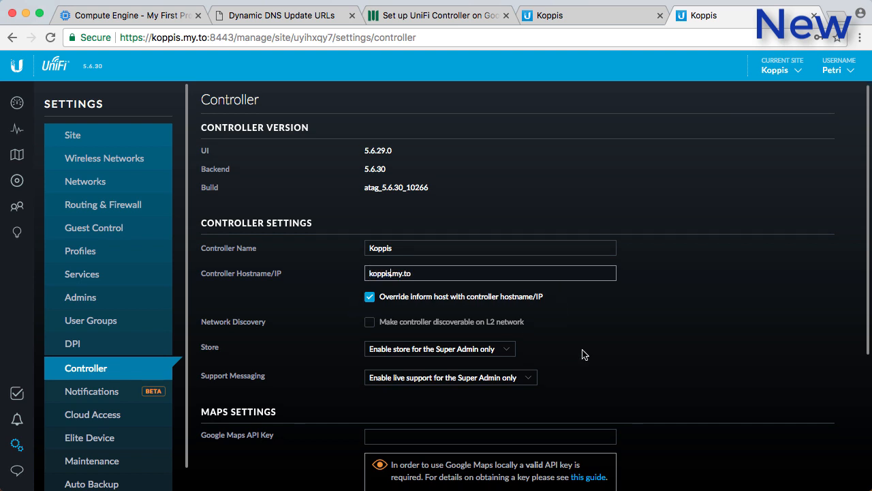
scroll(580, 352, down, 3)
scroll(320, 409, down, 1)
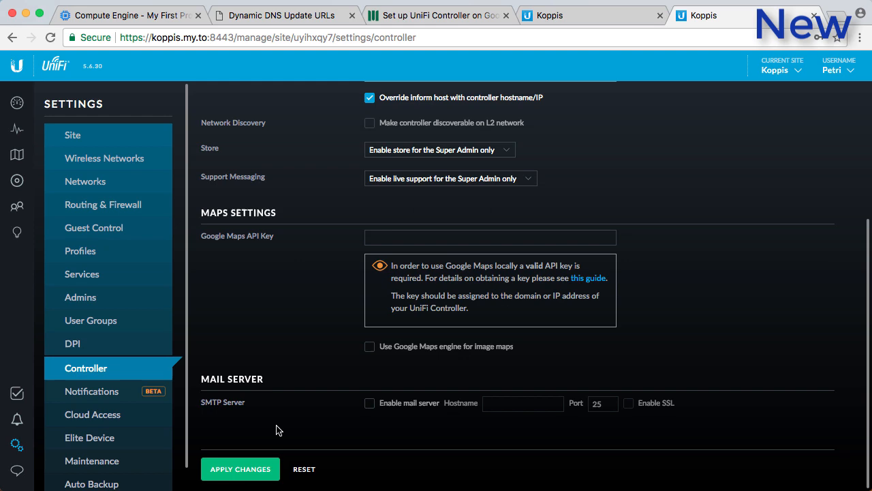
click(249, 472)
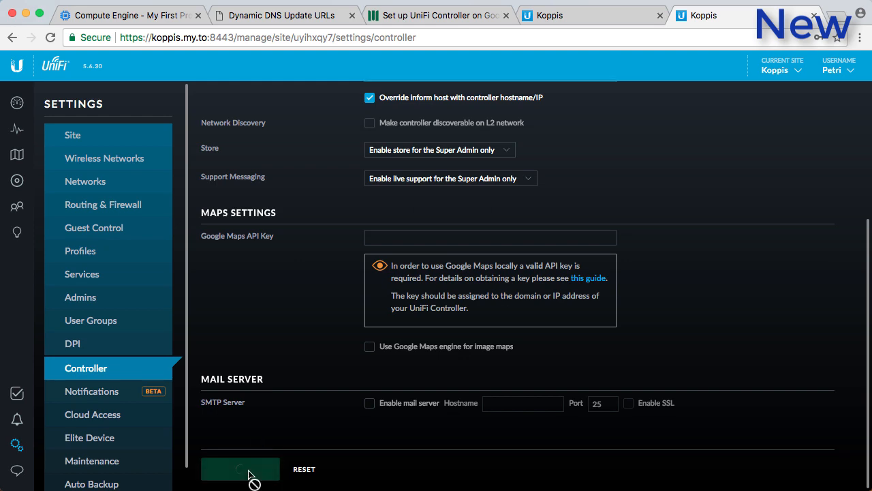
click(18, 183)
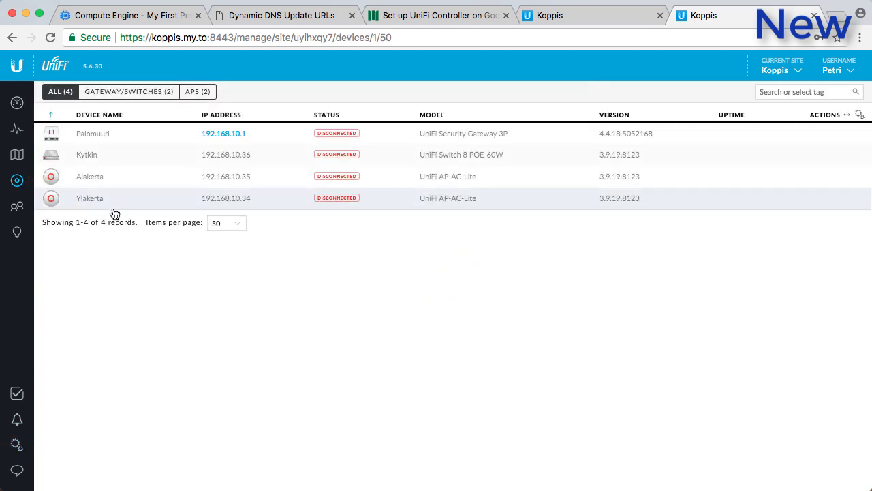
Switch to the old controller, set its Controller Hostname/IP to koppis.my.to and apply the changes.
click(563, 17)
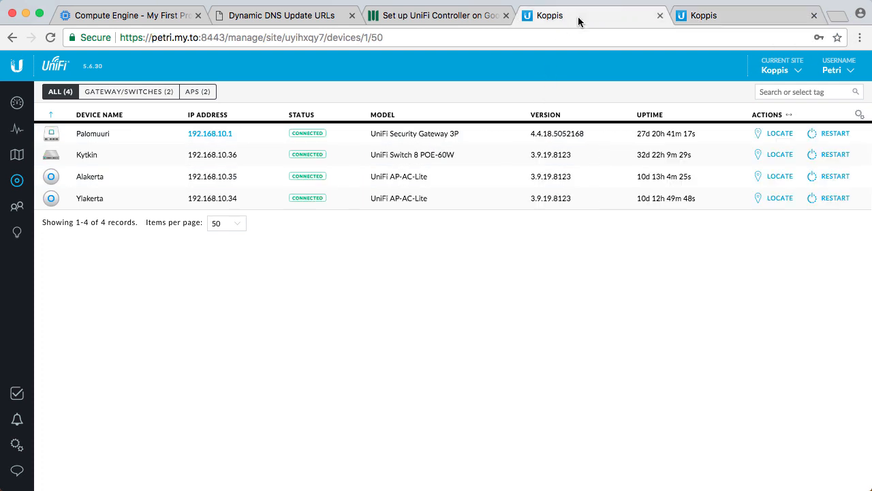
click(18, 444)
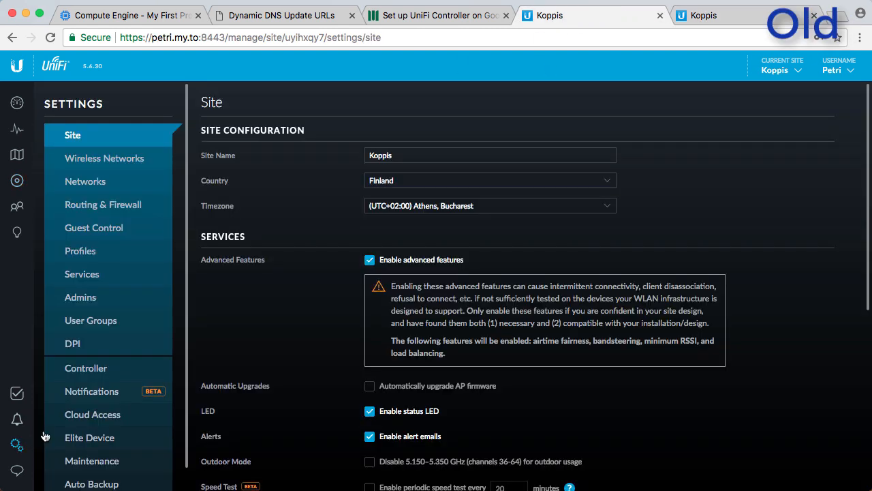
click(95, 376)
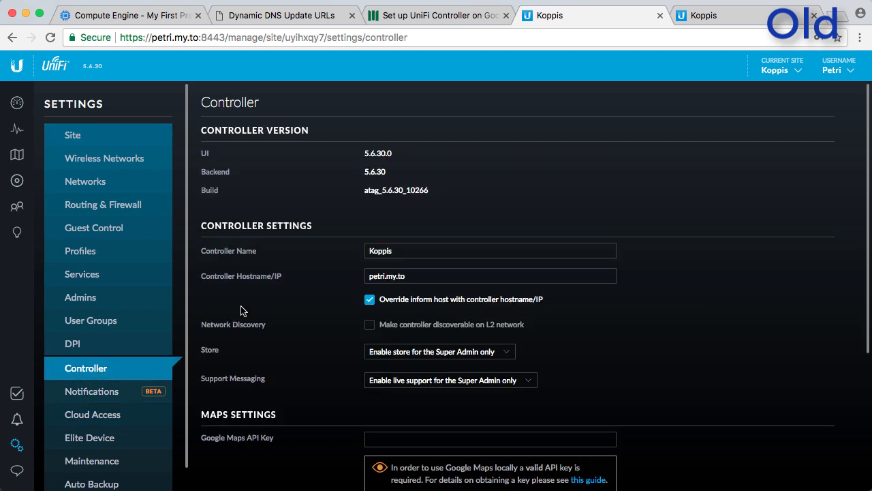
click(376, 275)
double_click(377, 275)
text(koppi)
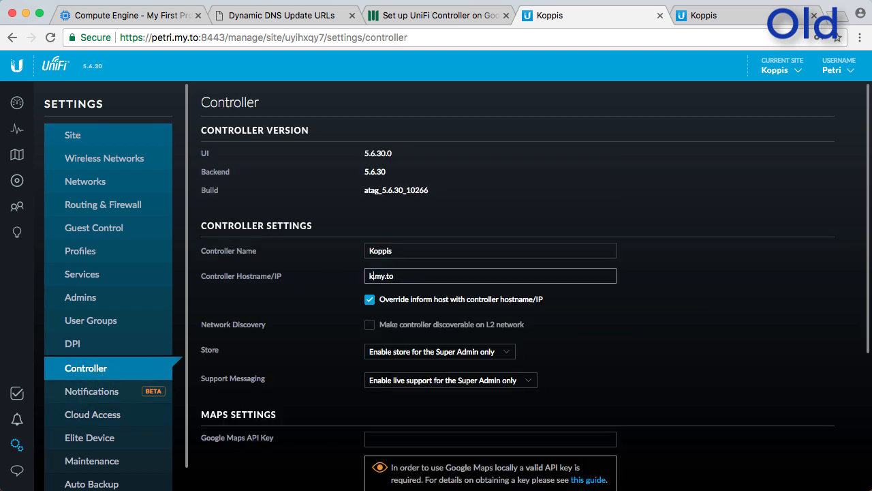
text(s)
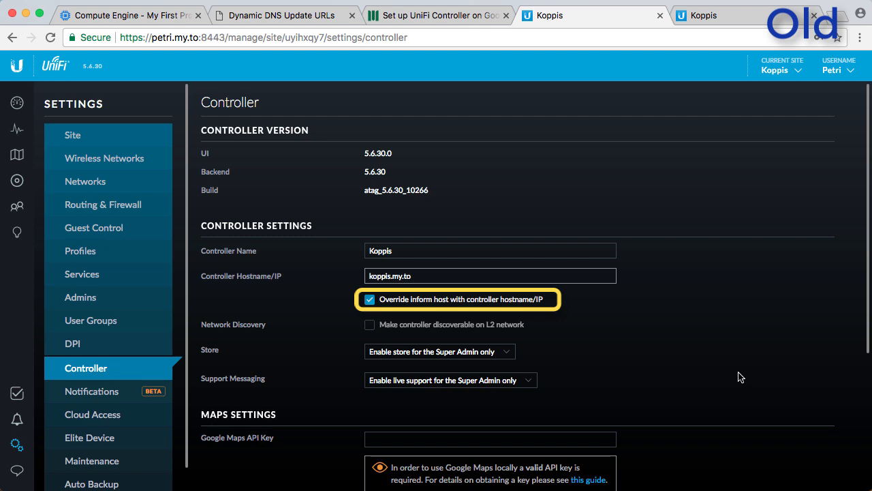
scroll(729, 368, down, 5)
scroll(723, 364, down, 1)
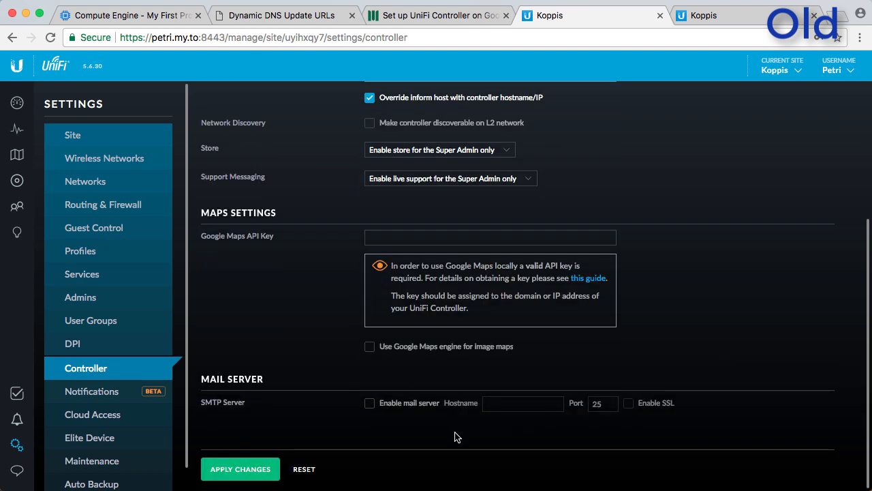
click(230, 473)
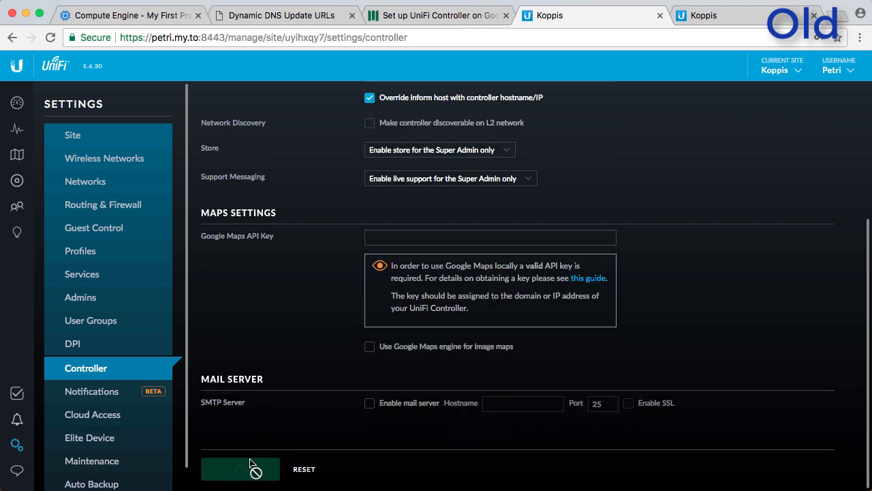
Compare the device connection statuses on the old and new controllers, and close the old controller's browser tab.
click(20, 180)
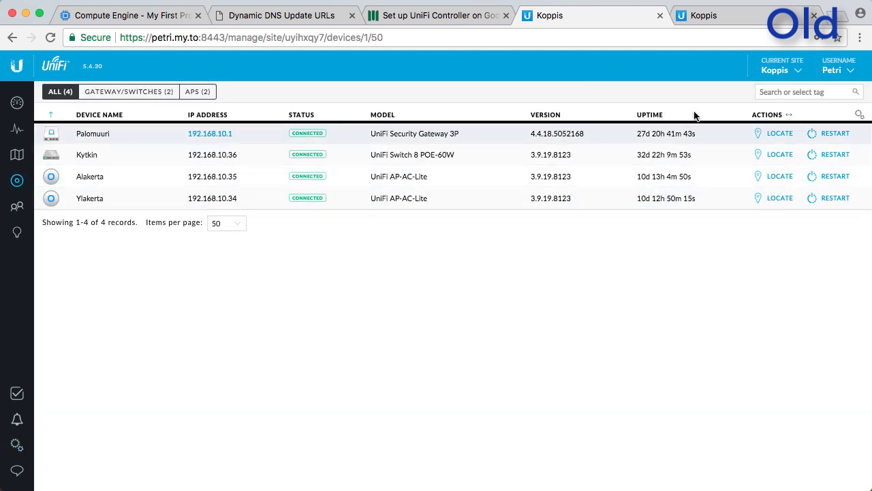
click(726, 17)
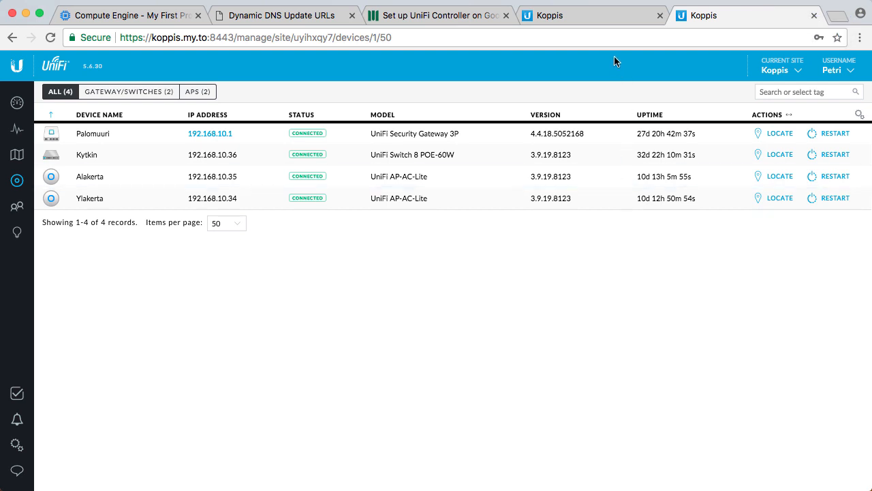
click(595, 22)
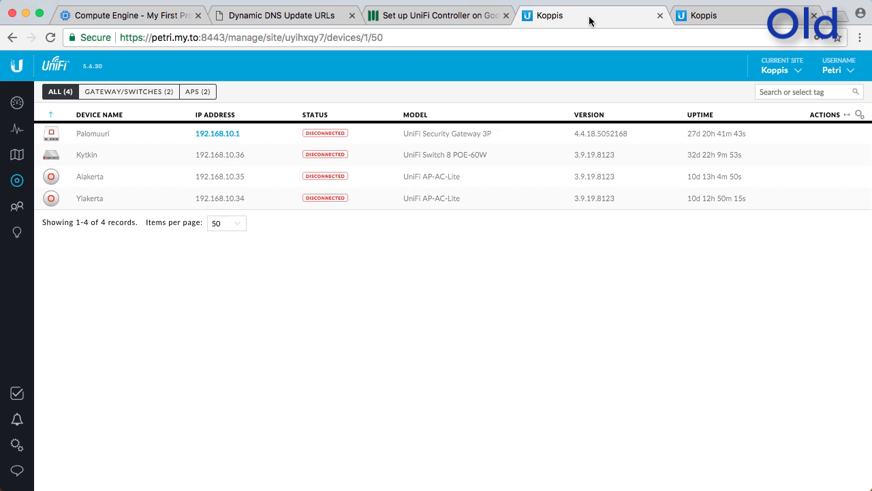
click(714, 19)
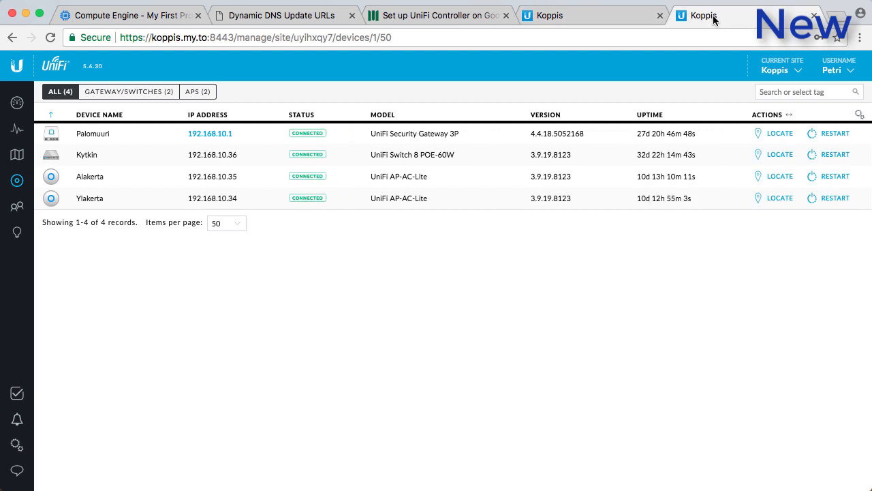
click(659, 15)
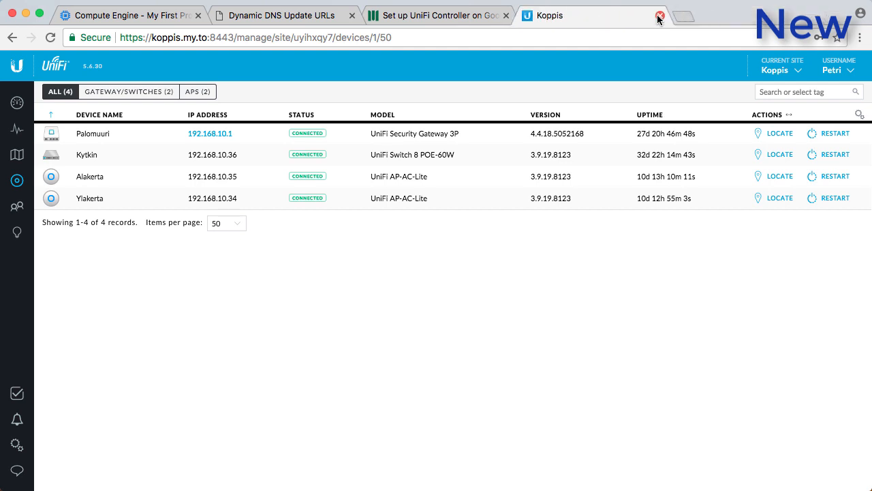